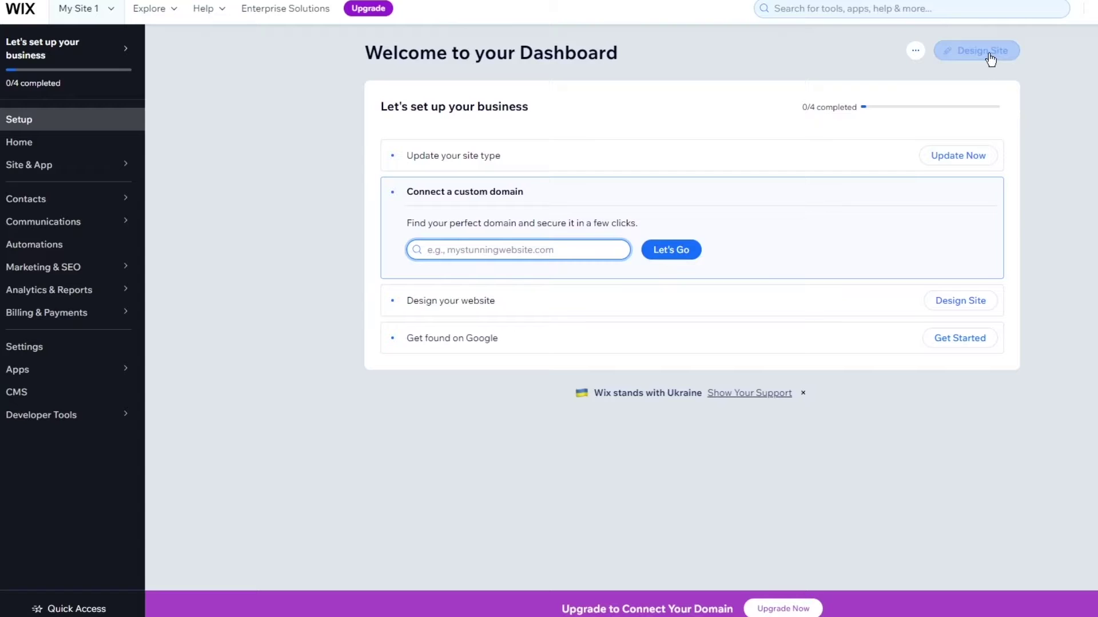
# Step: Create a new site from the dashboard's '...' Site Actions menu
pyautogui.click(982, 51)
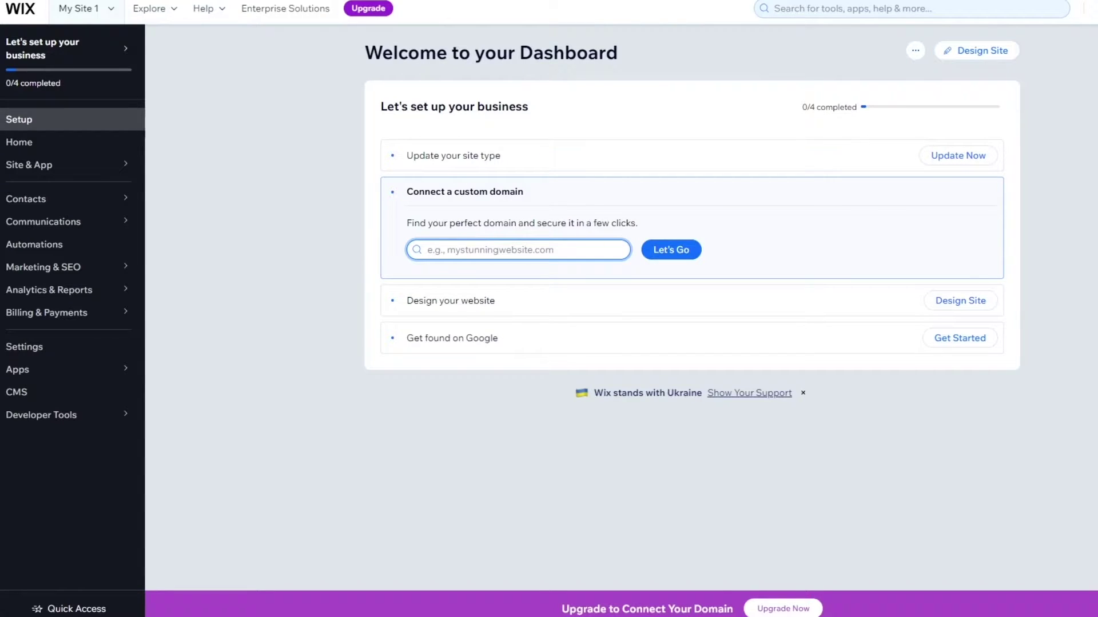
pyautogui.click(915, 50)
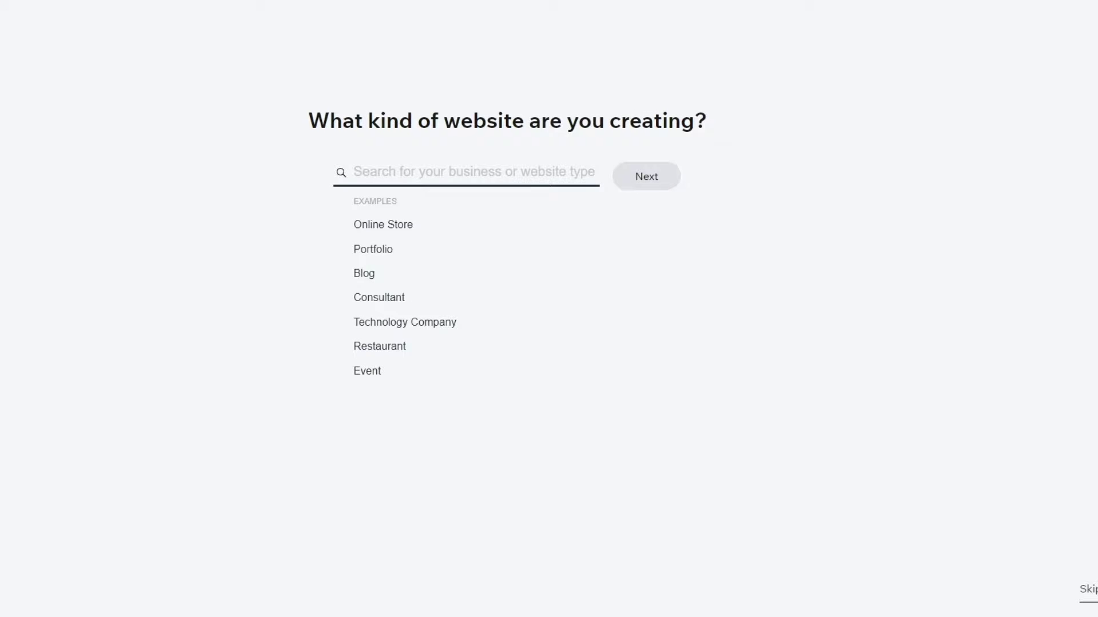
# Step: Search 'blog coming' and choose Blog Coming Soon as the site type
pyautogui.click(466, 172)
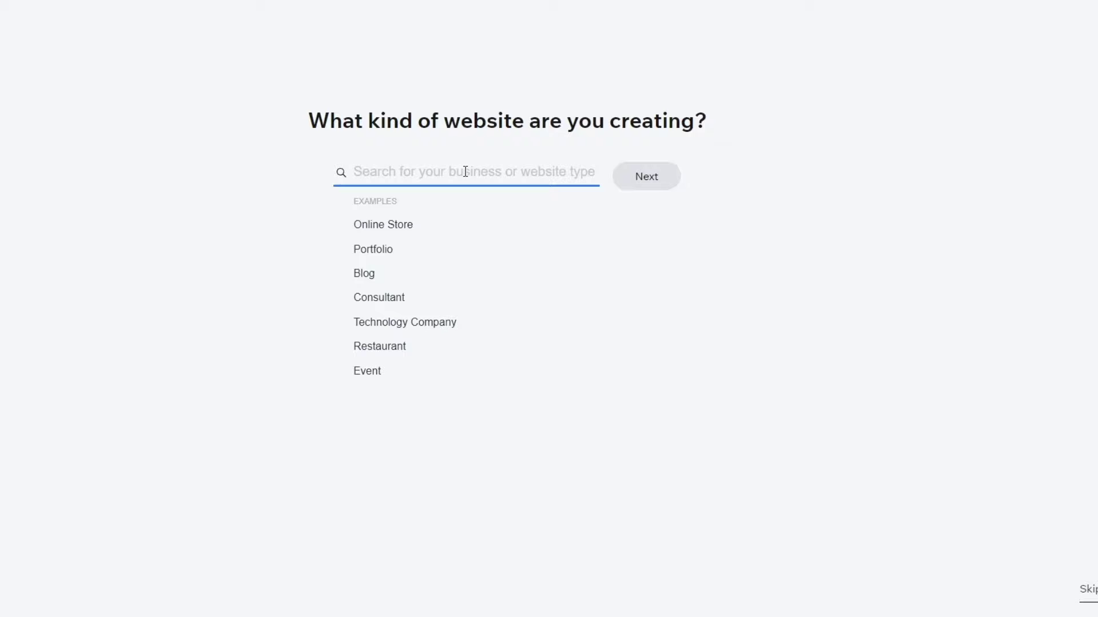
pyautogui.write('blog co')
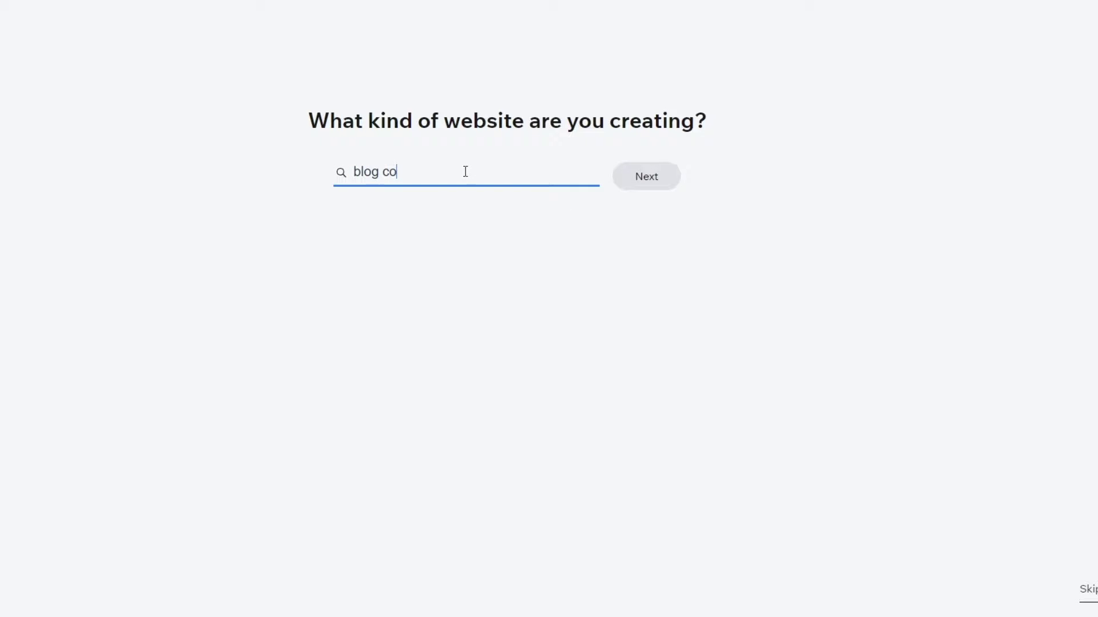
pyautogui.write('ming')
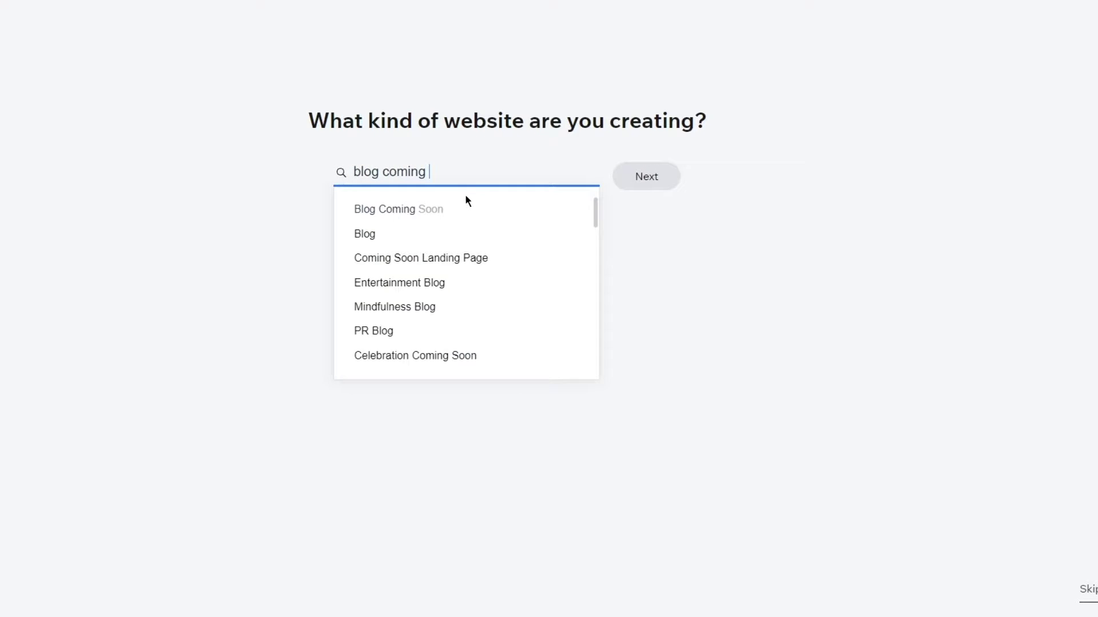
pyautogui.click(466, 199)
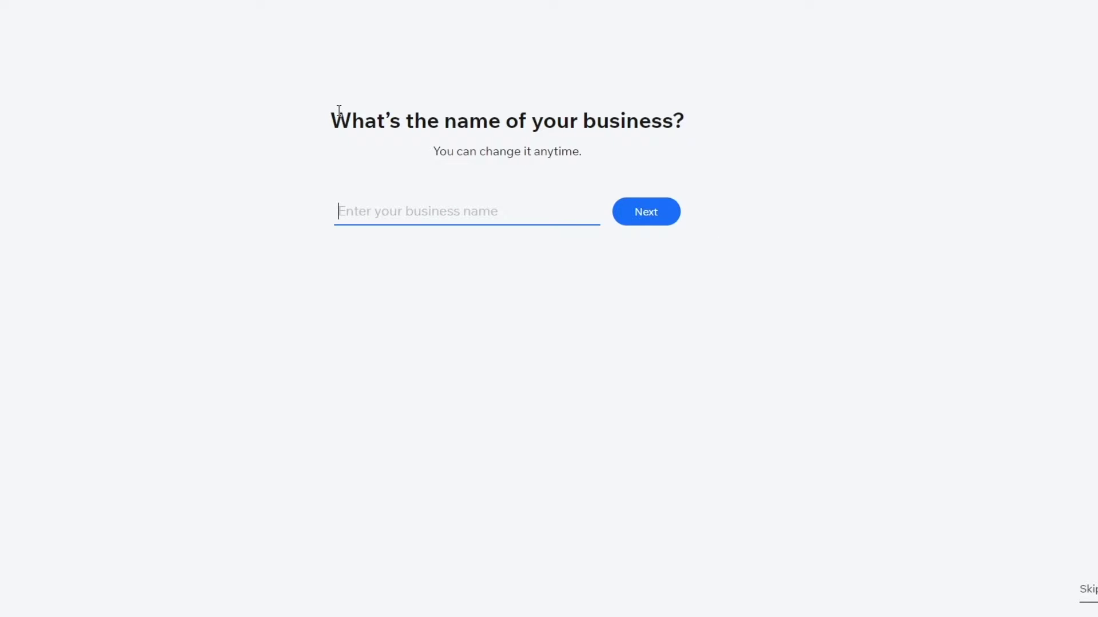
# Step: Enter the business name and continue to the add-ons question
pyautogui.moveTo(333, 111); pyautogui.dragTo(879, 125)
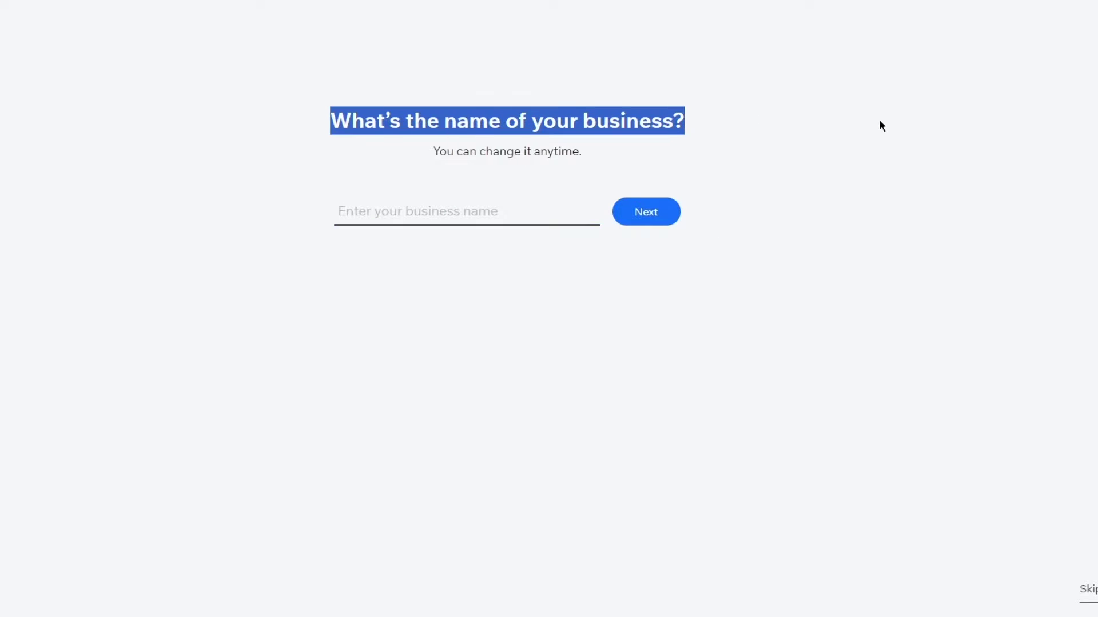
pyautogui.keyDown('shift'); pyautogui.click(444, 151); pyautogui.keyUp('shift')
pyautogui.click(749, 162)
pyautogui.click(420, 209)
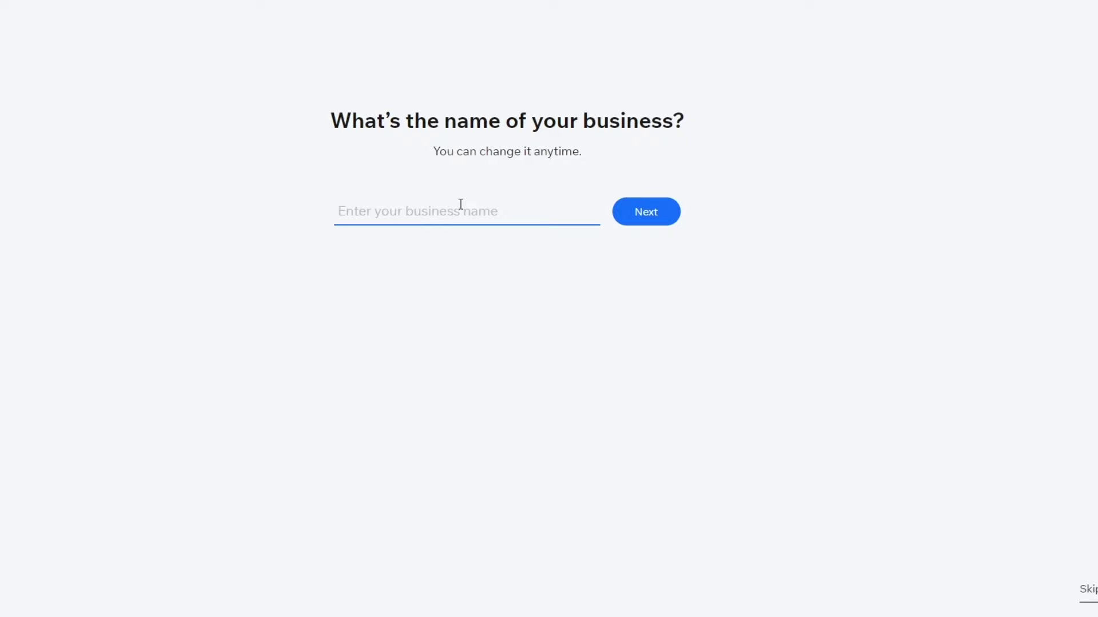
pyautogui.write('John shoes')
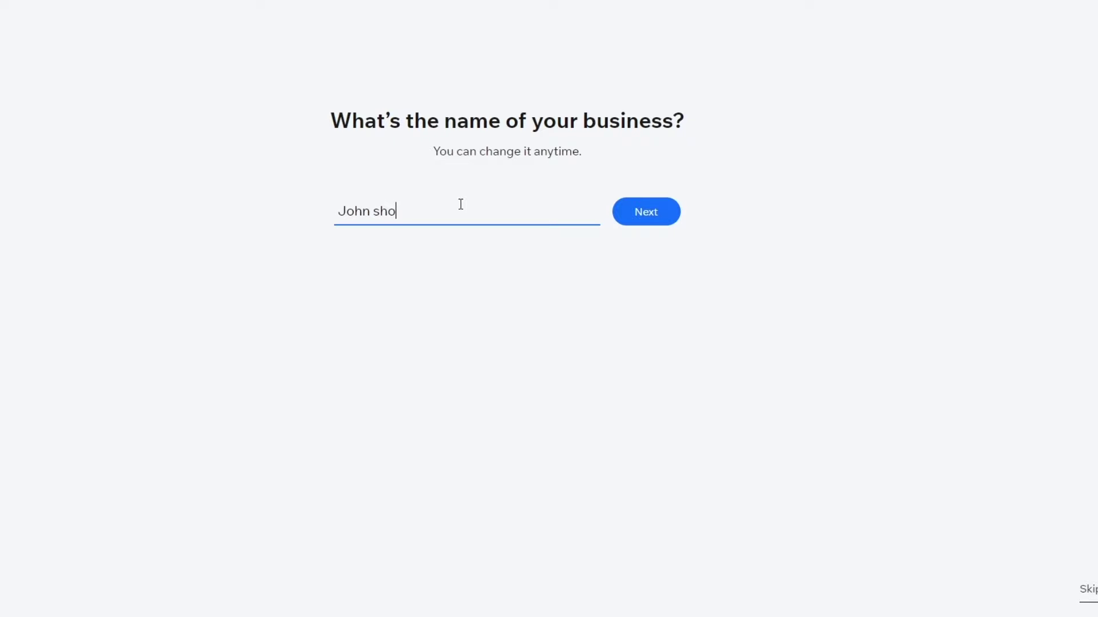
pyautogui.click(646, 213)
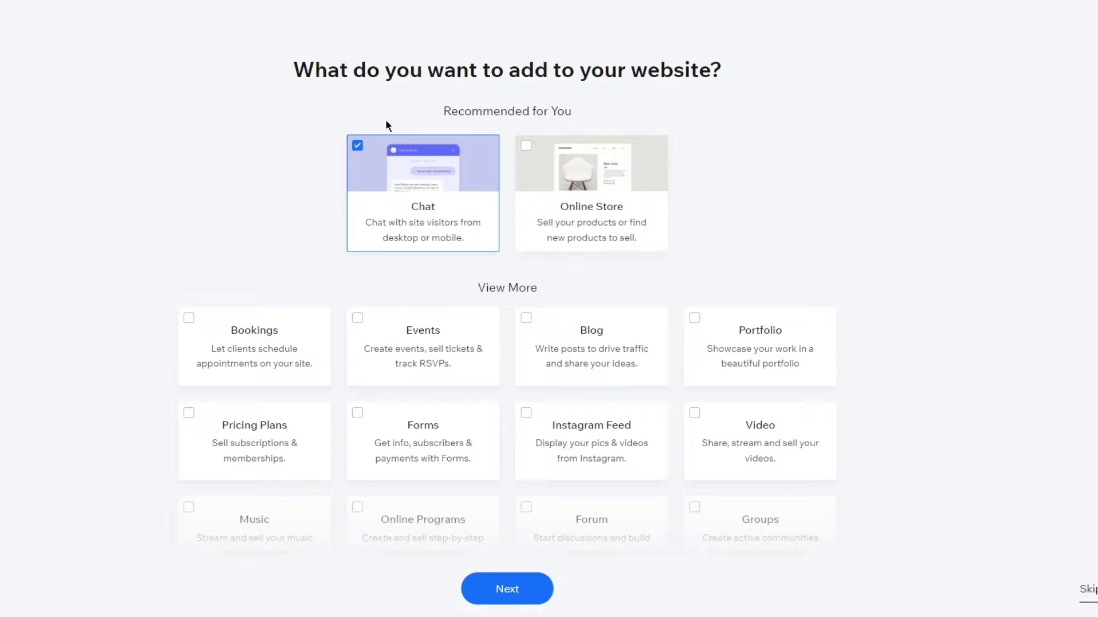
# Step: Tick Forms as a site feature, keeping Chat selected
pyautogui.moveTo(316, 69); pyautogui.dragTo(756, 94)
pyautogui.click(756, 93)
pyautogui.scroll(-5, 571, 132)
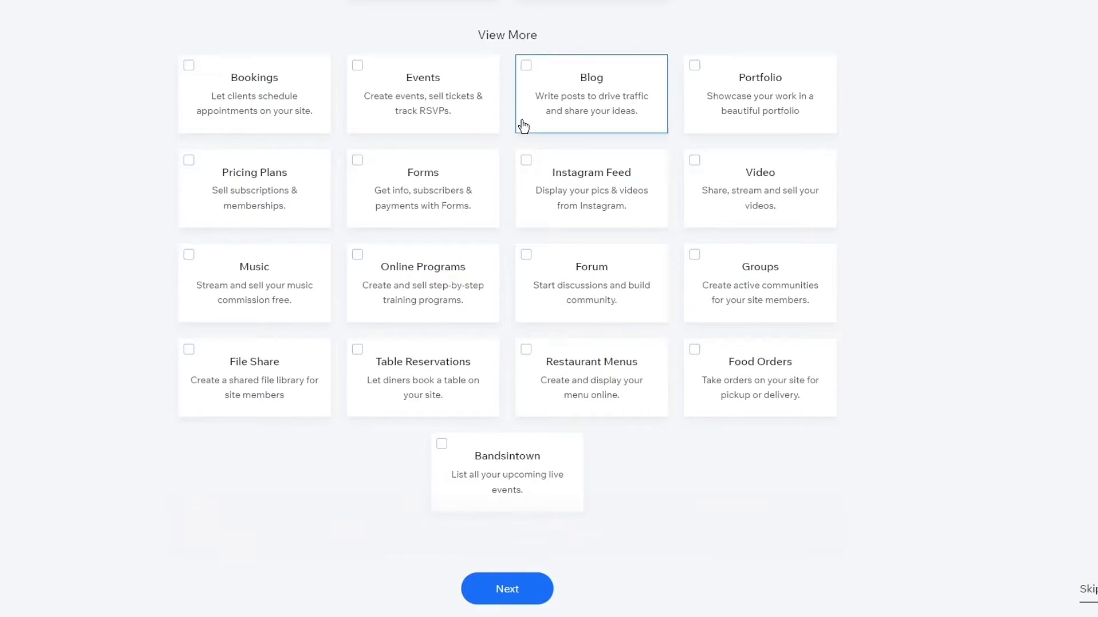
pyautogui.scroll(5, 503, 114)
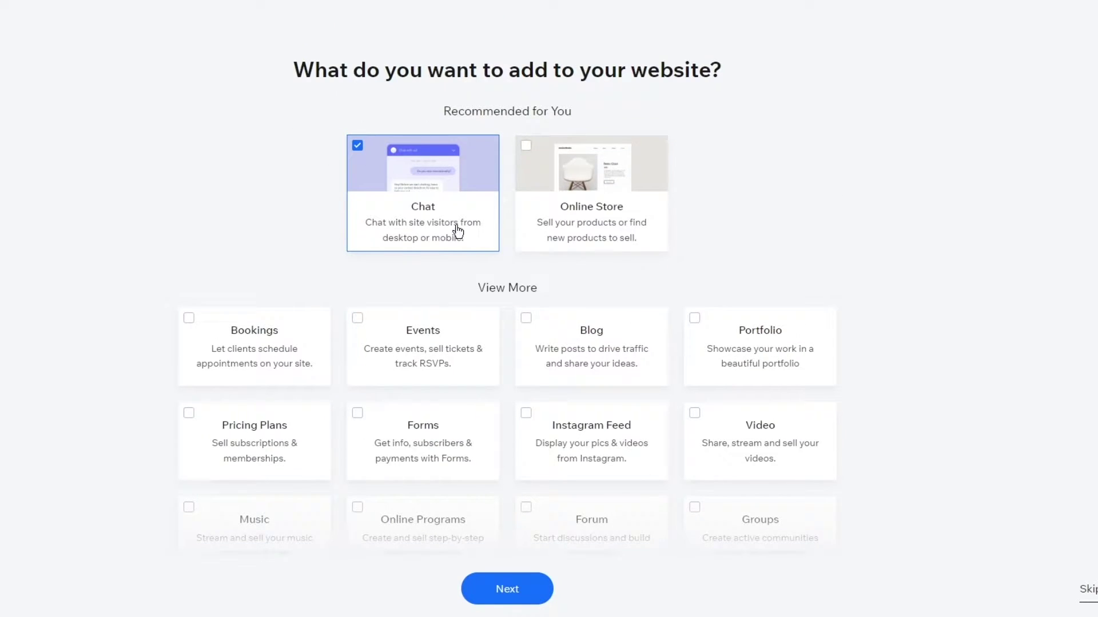
pyautogui.scroll(-3, 433, 200)
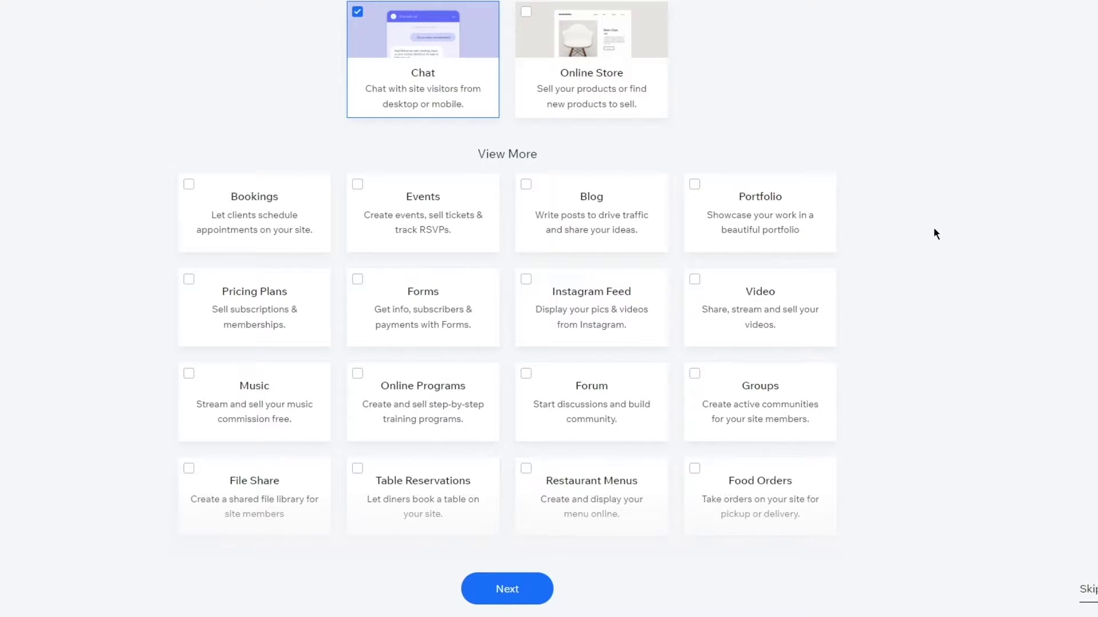
pyautogui.scroll(-2, 934, 229)
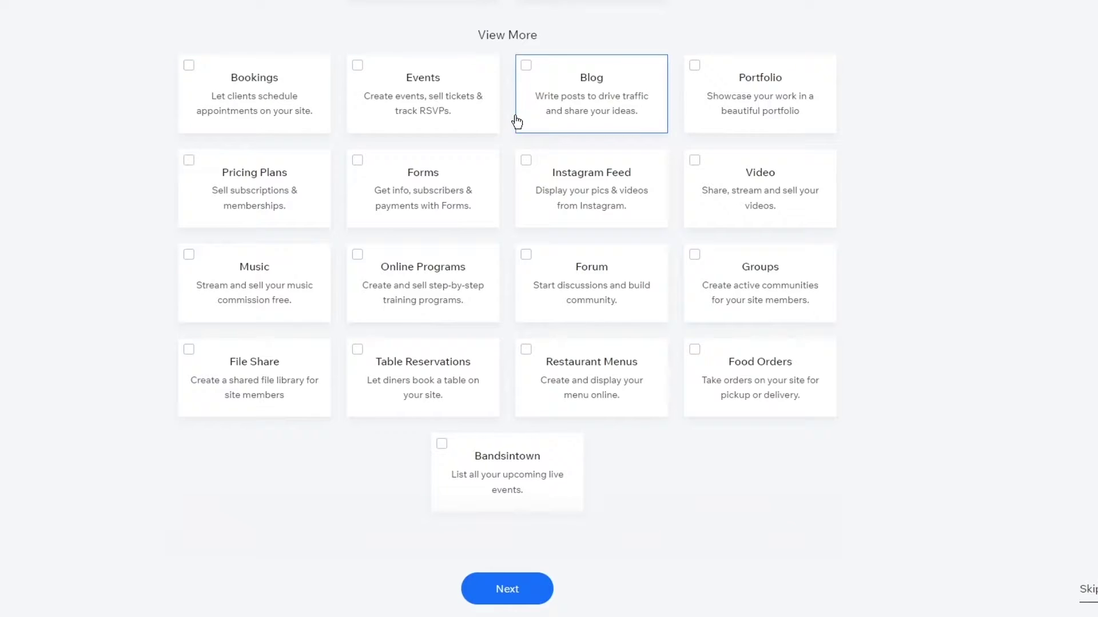
pyautogui.scroll(1, 572, 168)
pyautogui.click(430, 258)
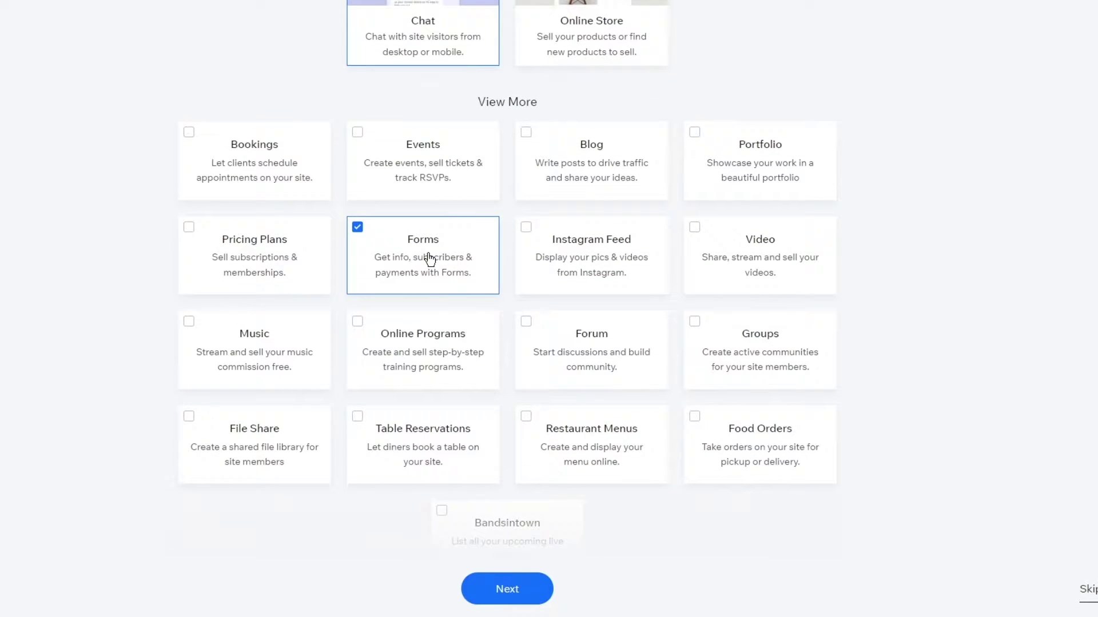
pyautogui.scroll(3, 401, 252)
pyautogui.scroll(-4, 406, 186)
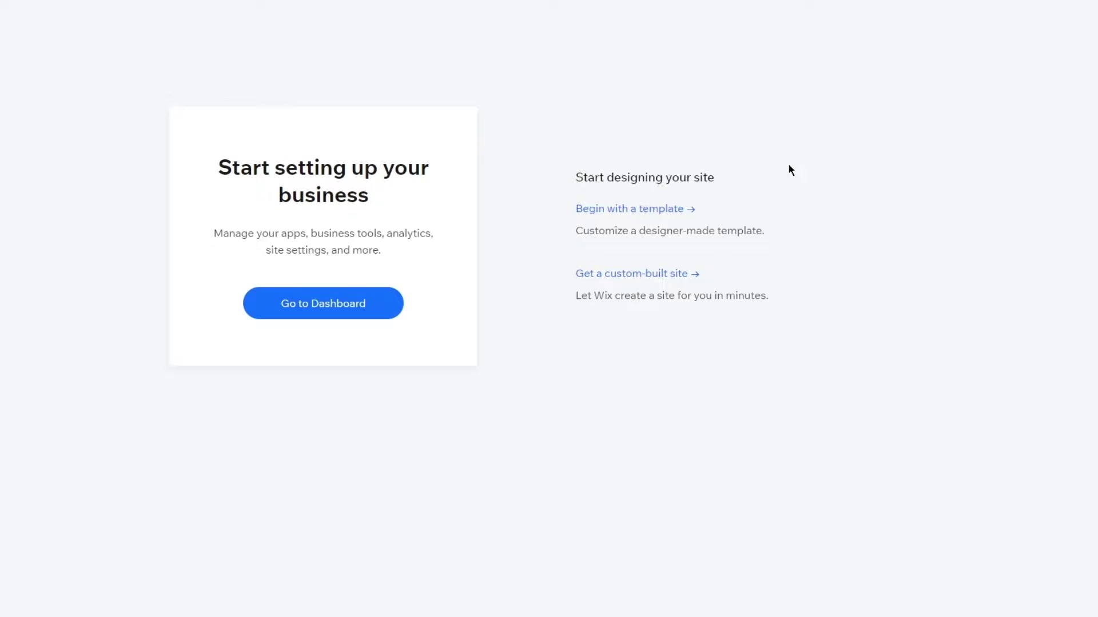
# Step: Browse the Blog Coming Soon templates for the Ocean X 'Great Things Are Coming' design
pyautogui.moveTo(594, 303); pyautogui.dragTo(664, 302)
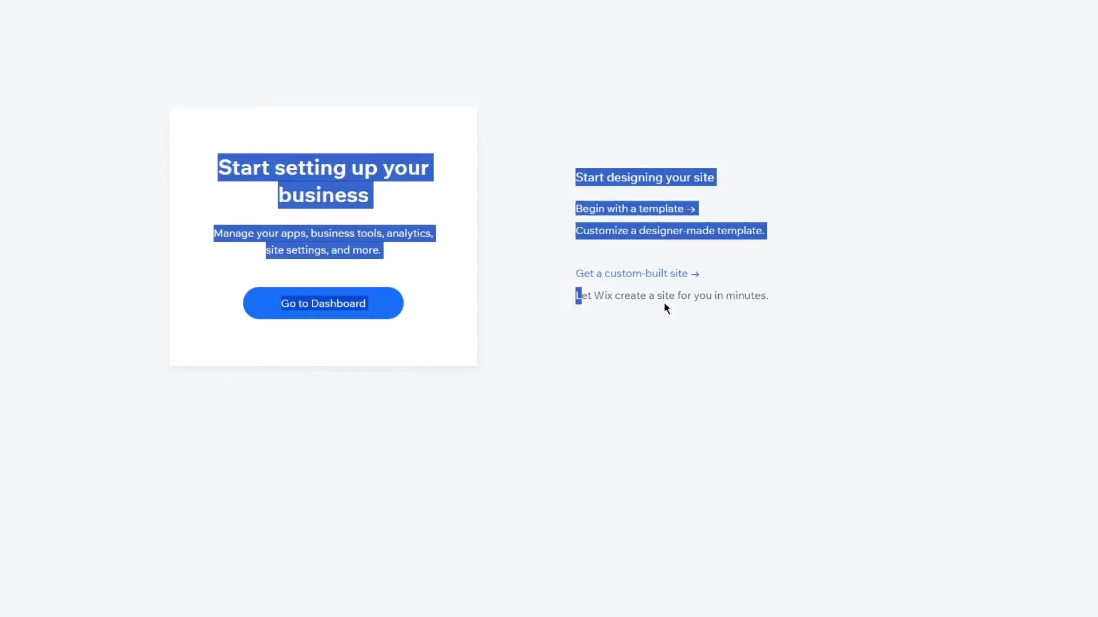
pyautogui.click(858, 299)
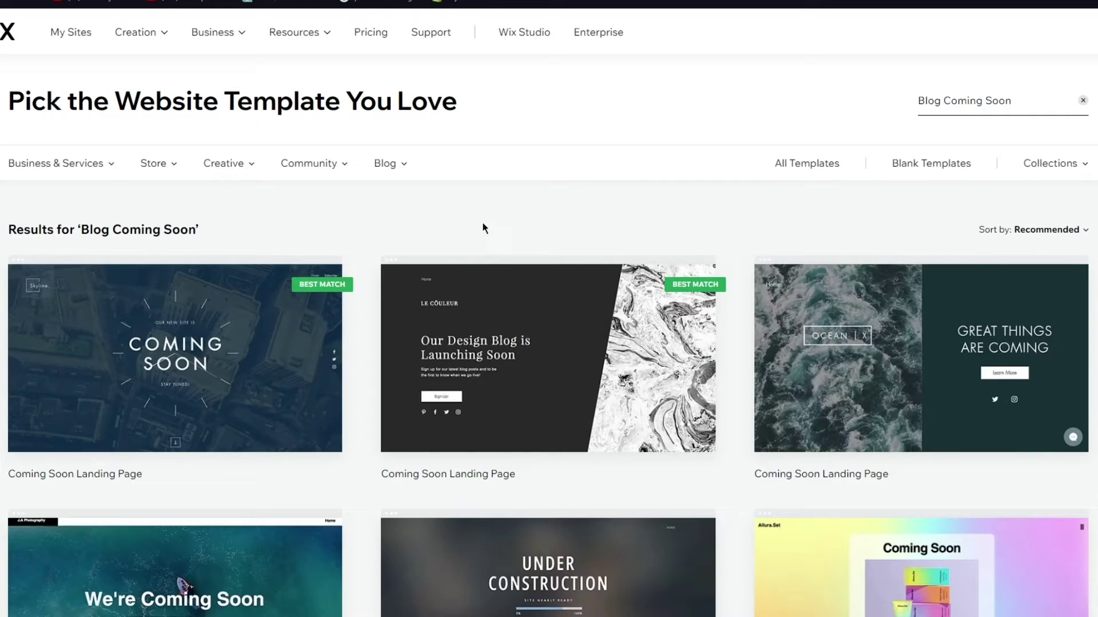
pyautogui.scroll(-6, 827, 306)
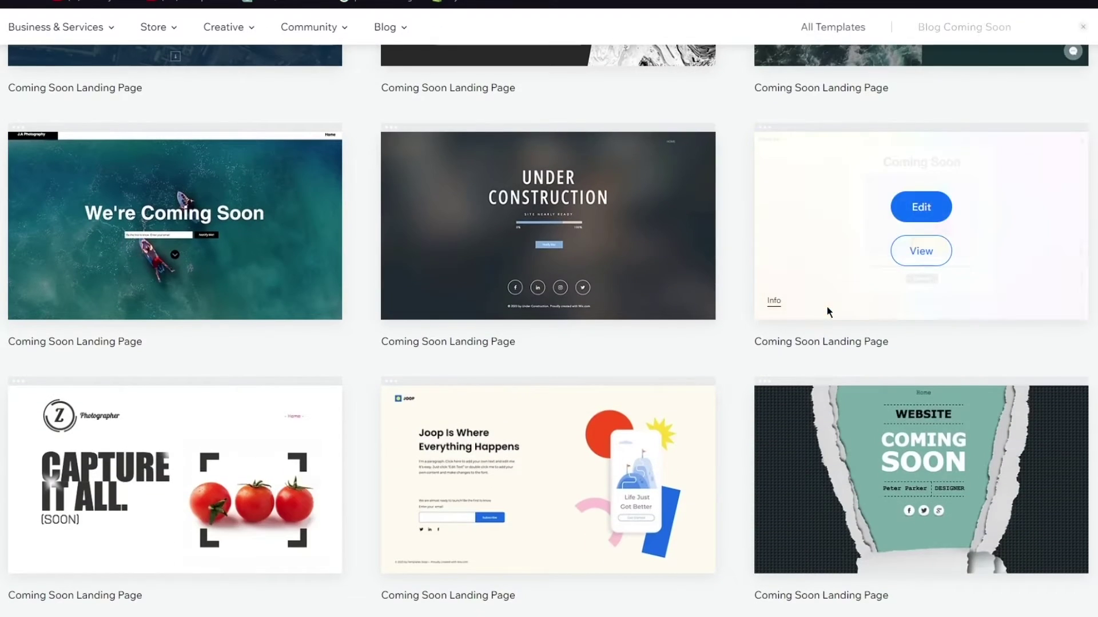
pyautogui.scroll(-5, 400, 357)
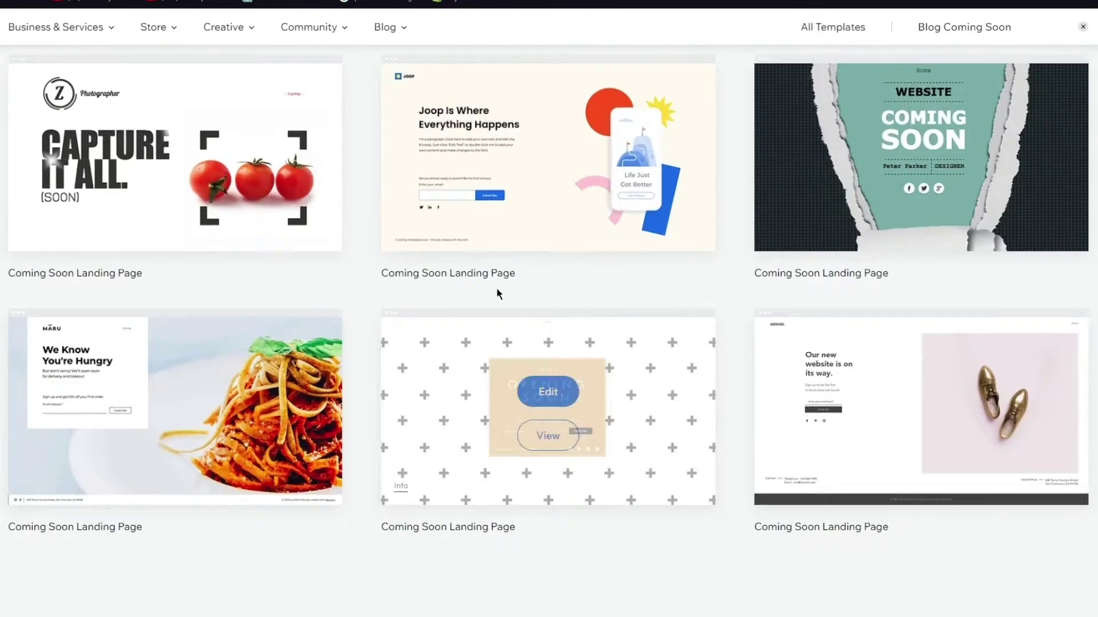
pyautogui.scroll(11, 496, 288)
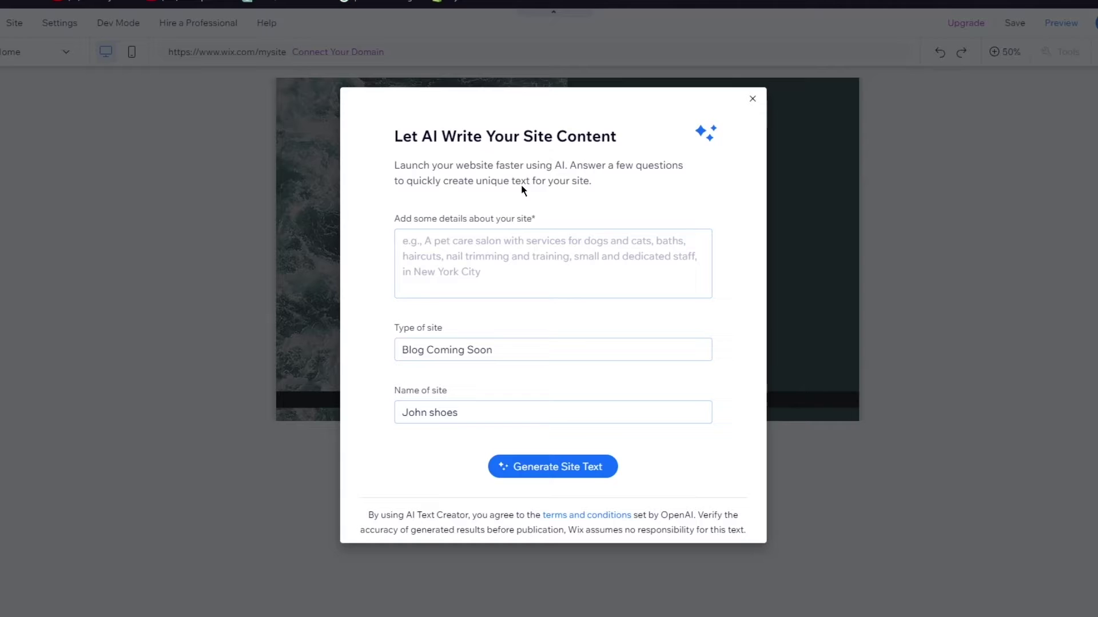
pyautogui.click(518, 259)
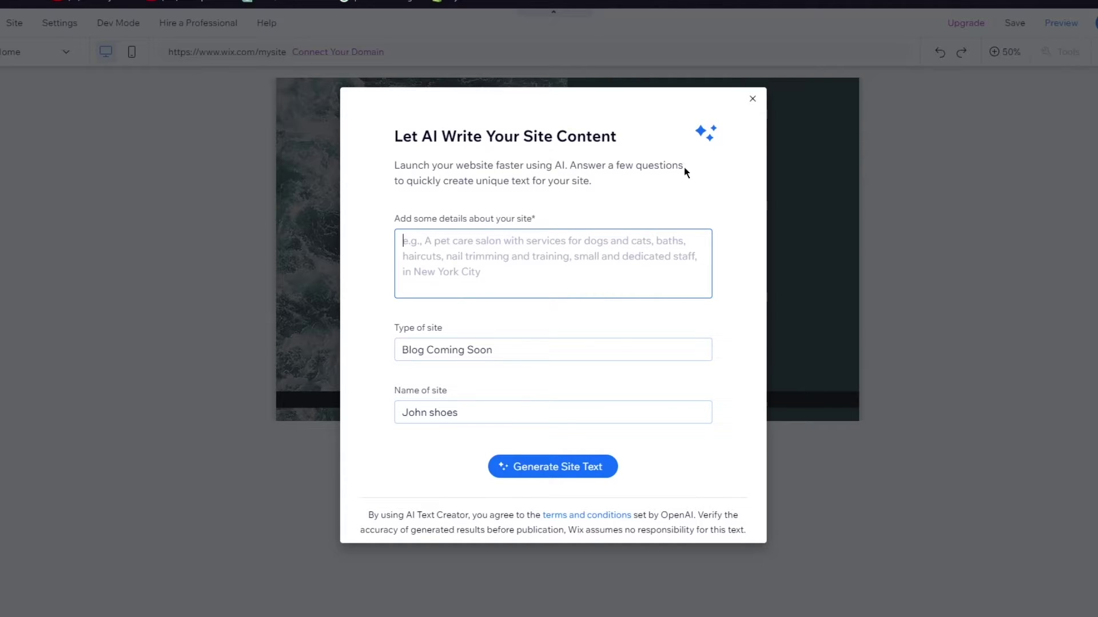
pyautogui.click(735, 150)
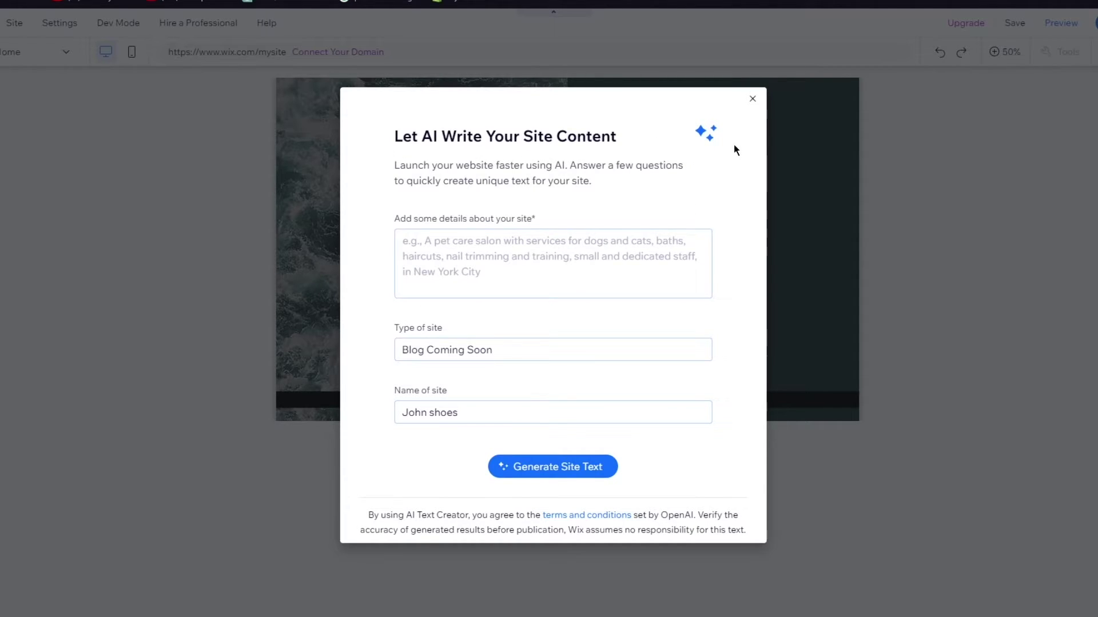
pyautogui.click(751, 101)
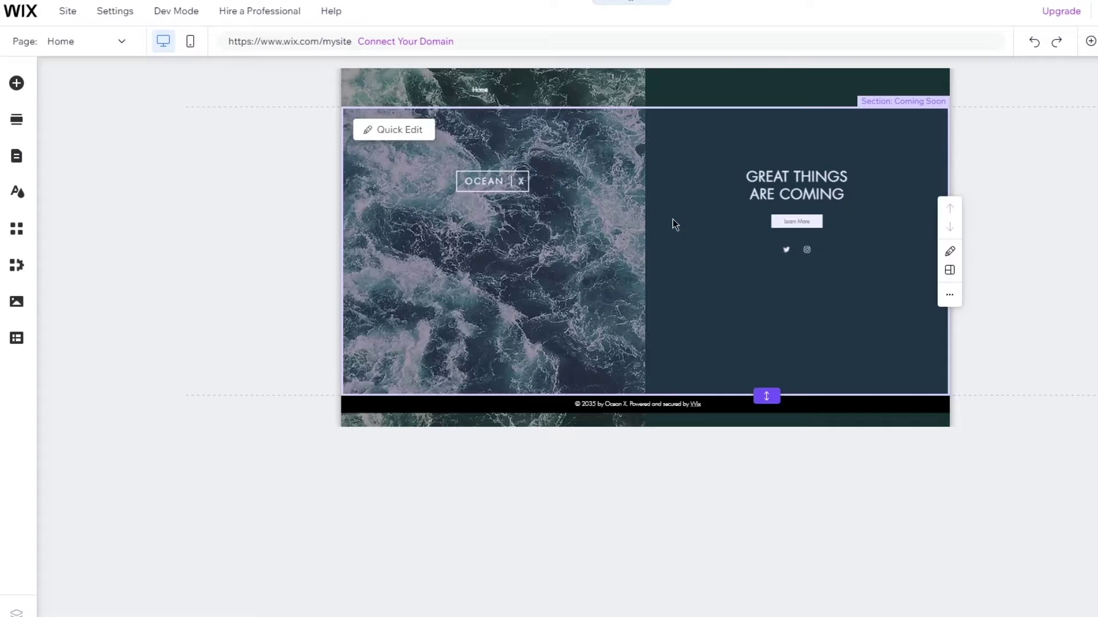
pyautogui.click(1090, 41)
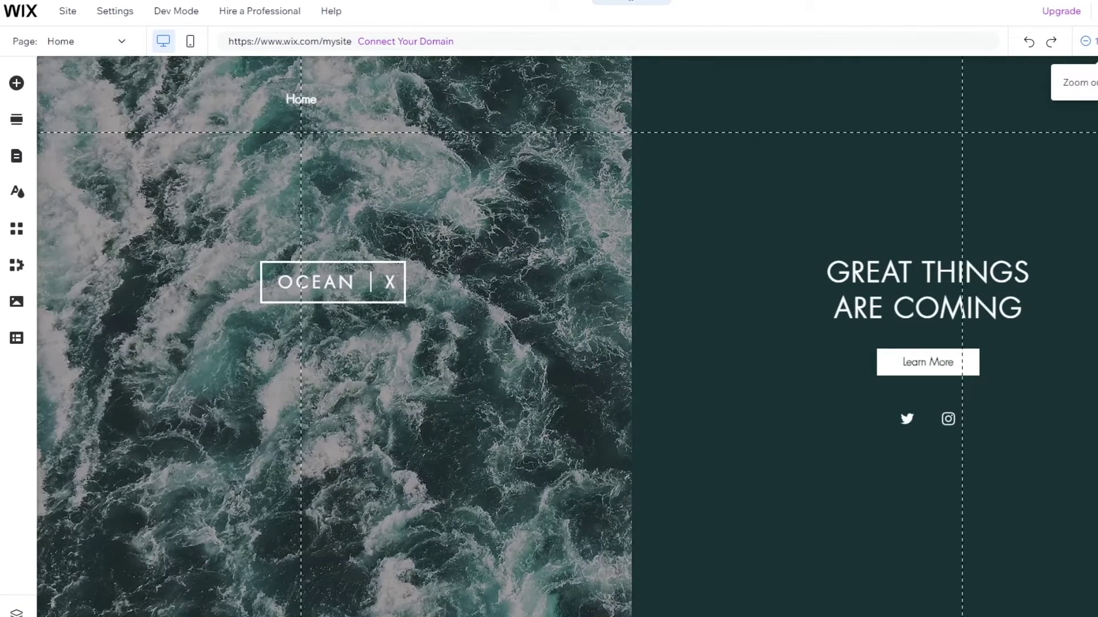
pyautogui.scroll(-3, 966, 213)
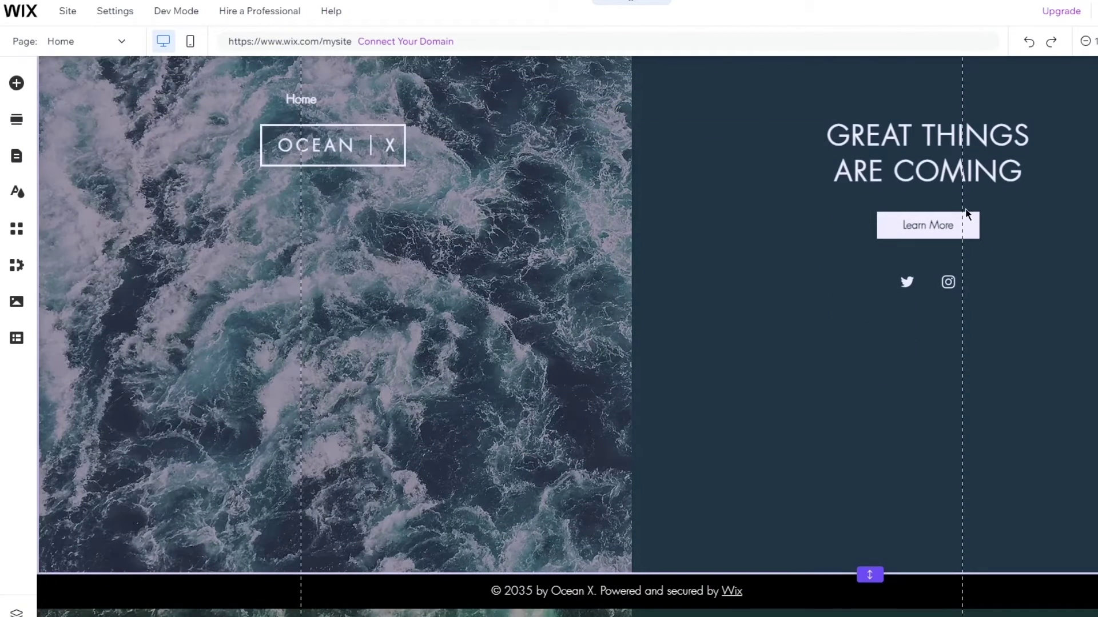
pyautogui.scroll(3, 970, 210)
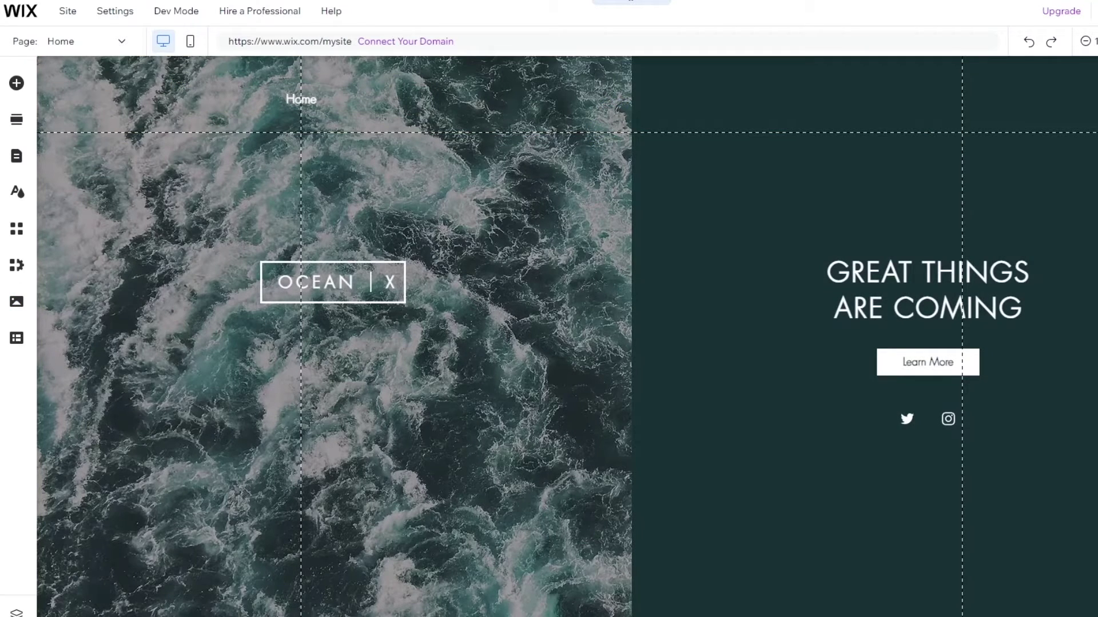
pyautogui.click(17, 156)
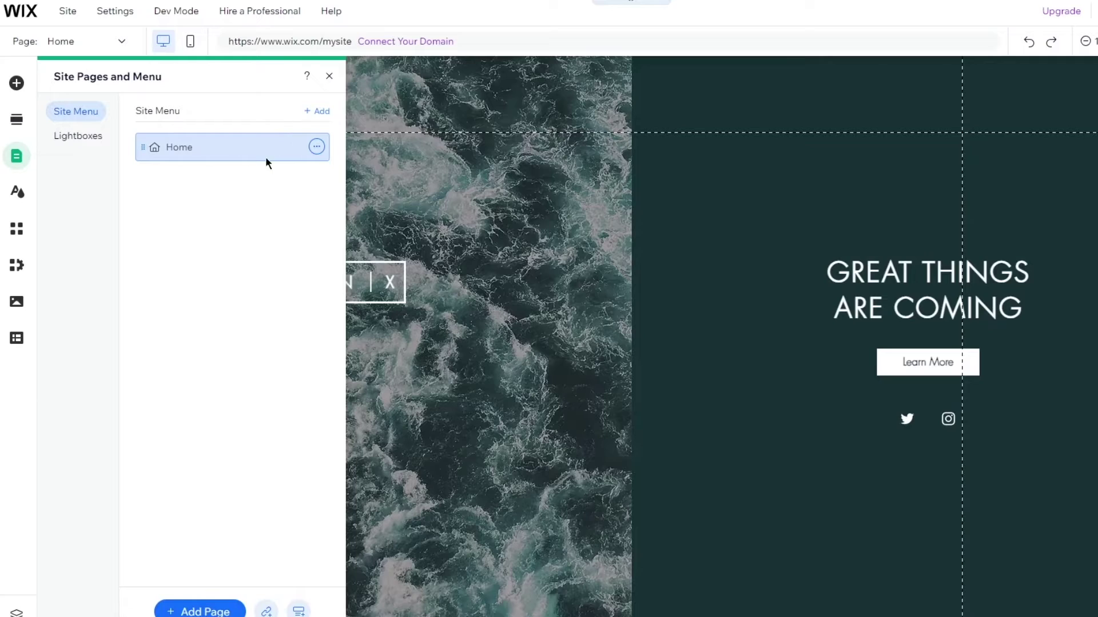
pyautogui.click(330, 75)
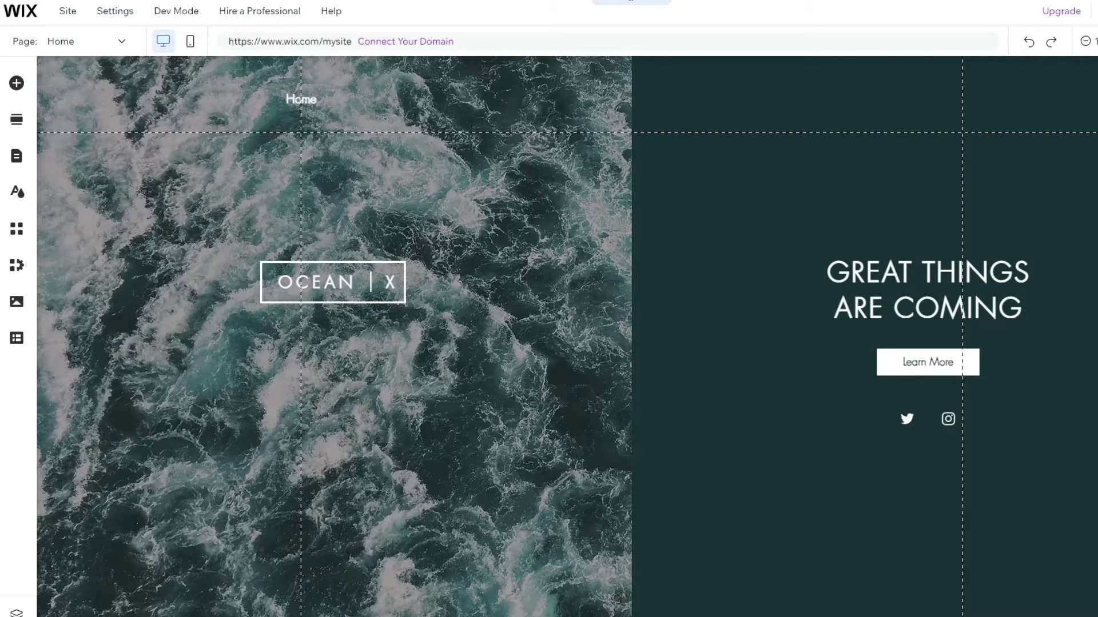
pyautogui.click(298, 110)
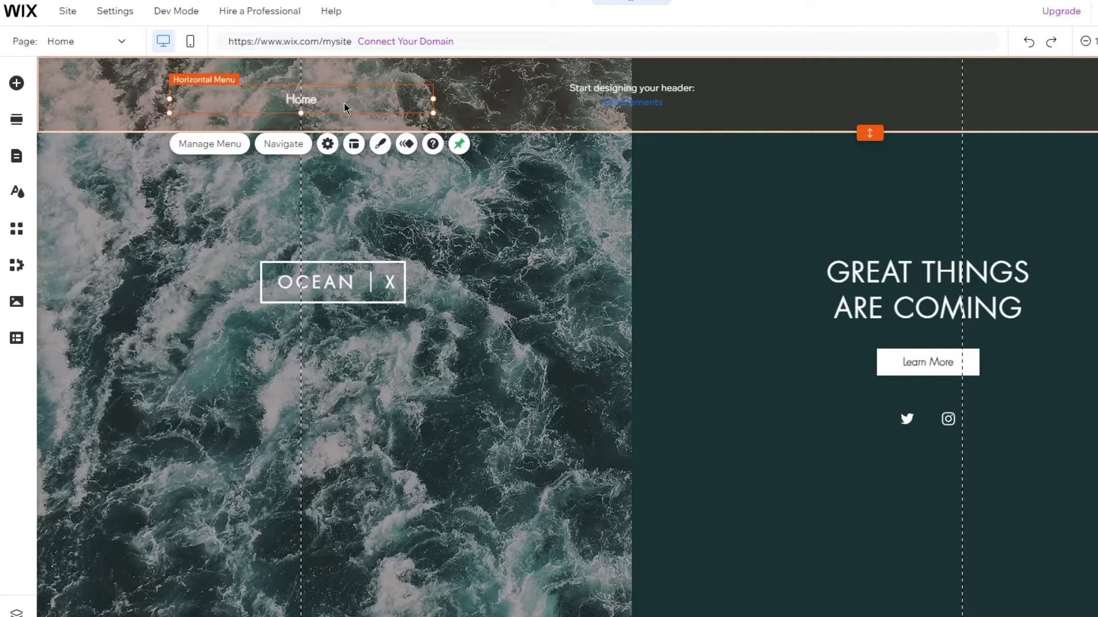
pyautogui.press('Escape')
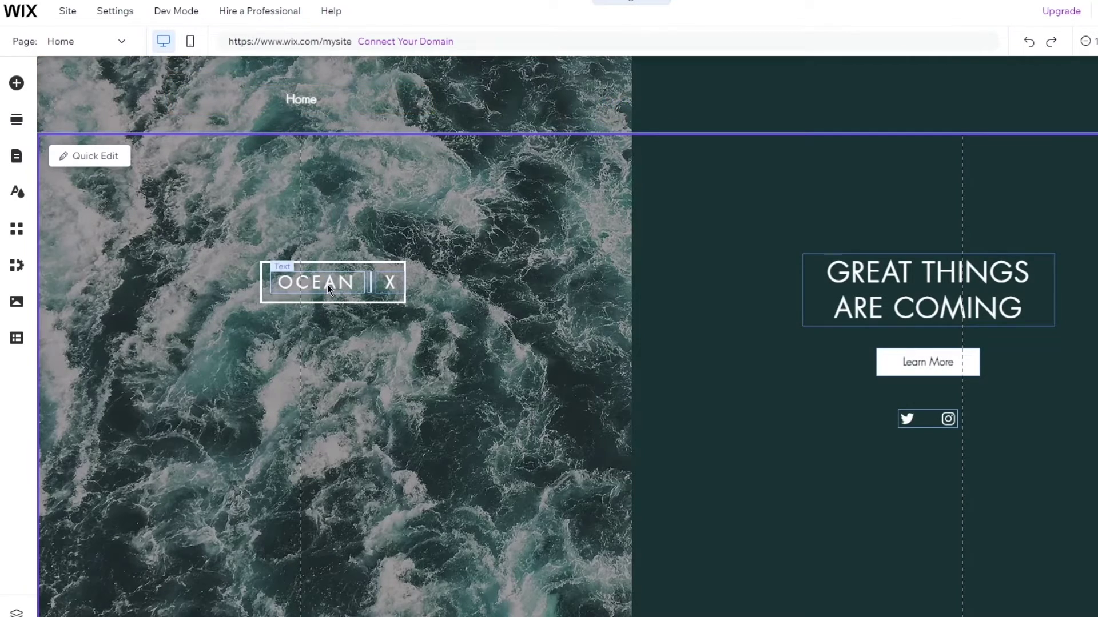
# Step: Replace the OCEAN | X logo words with the owner's first name and initial
pyautogui.click(327, 283)
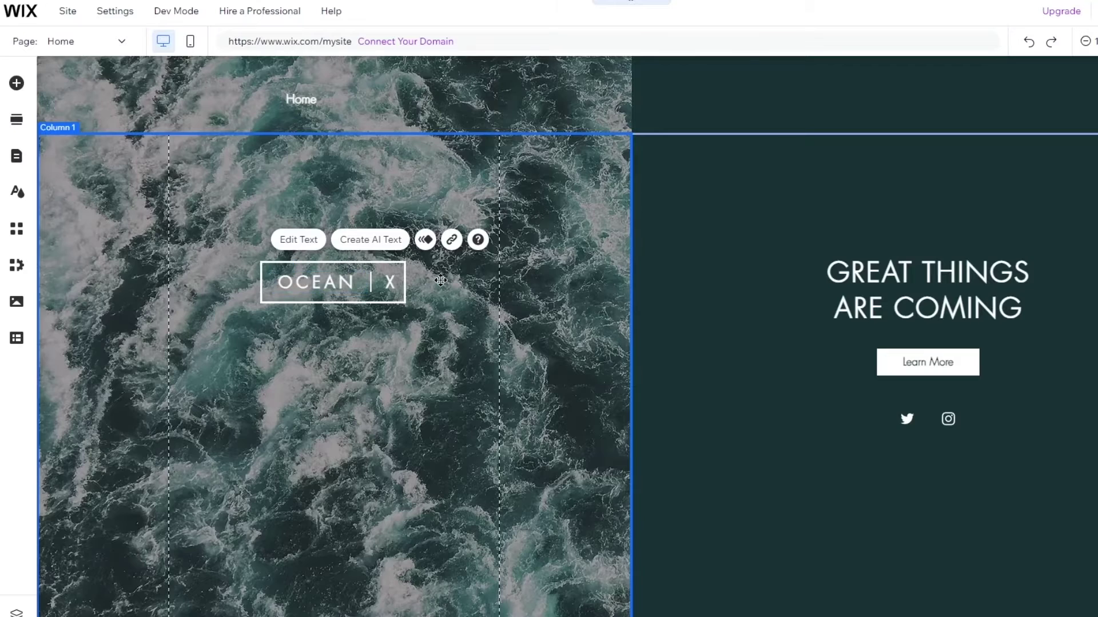
pyautogui.click(440, 280)
pyautogui.doubleClick(318, 283)
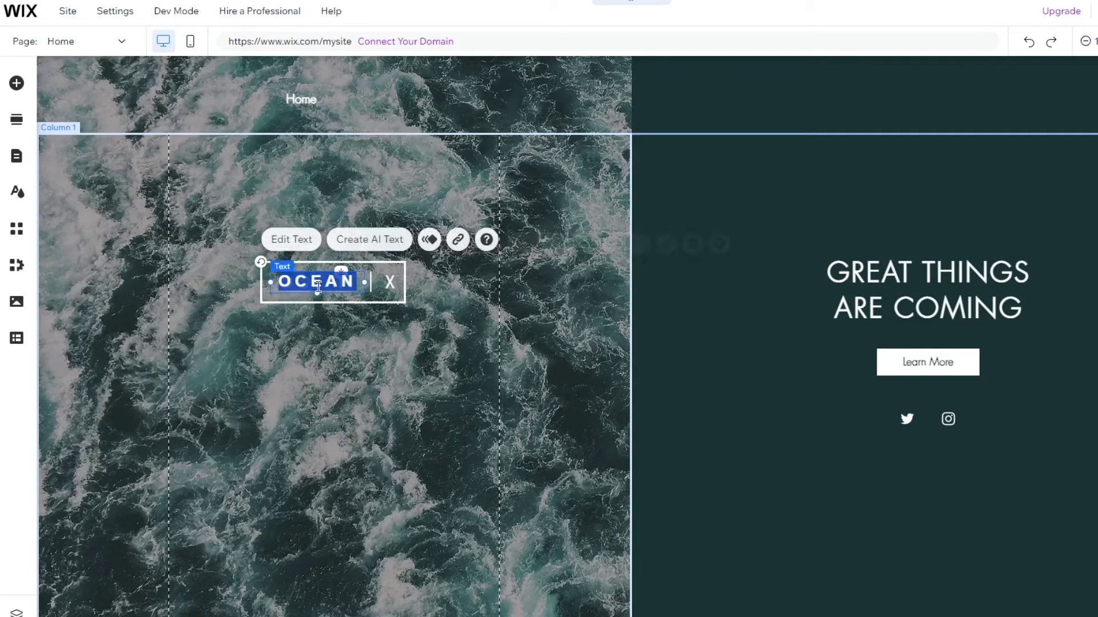
pyautogui.write('JOHN')
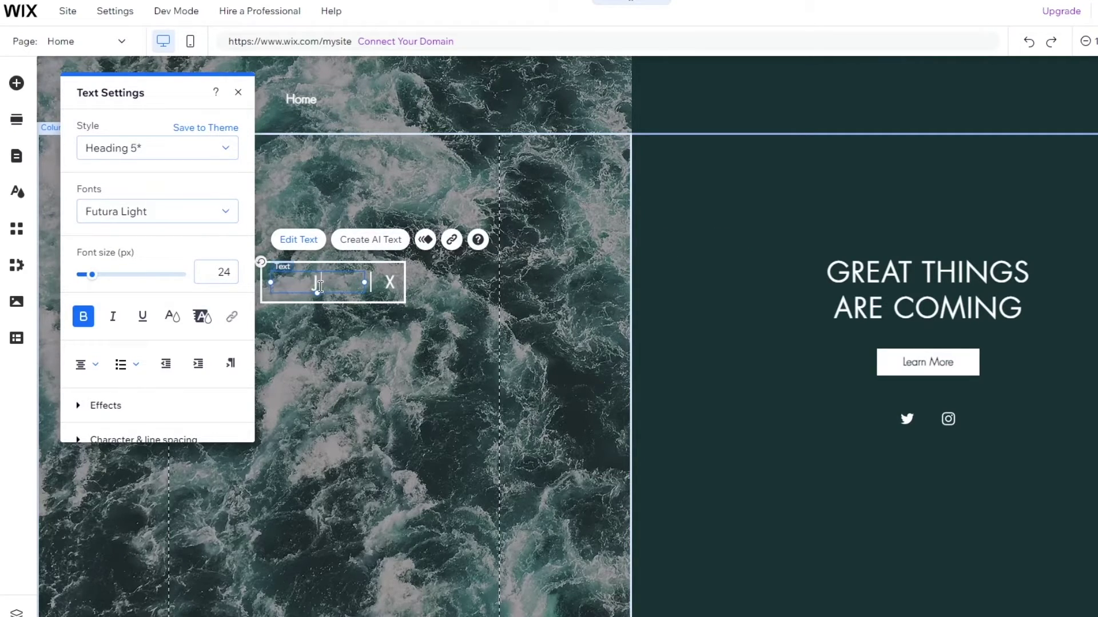
pyautogui.click(389, 279)
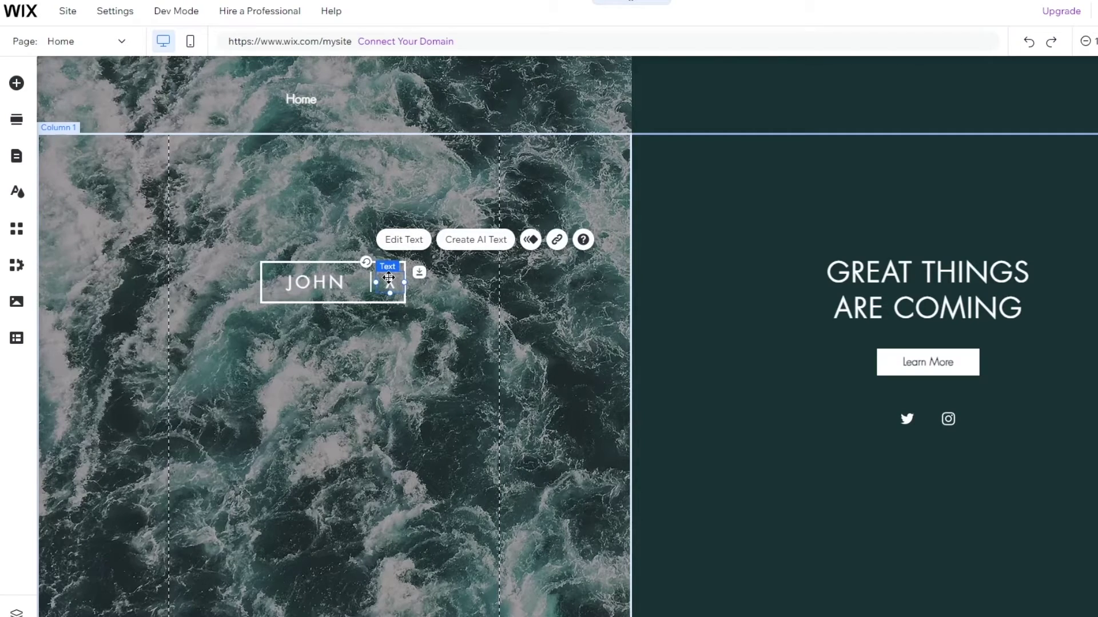
pyautogui.doubleClick(389, 277)
pyautogui.write('S')
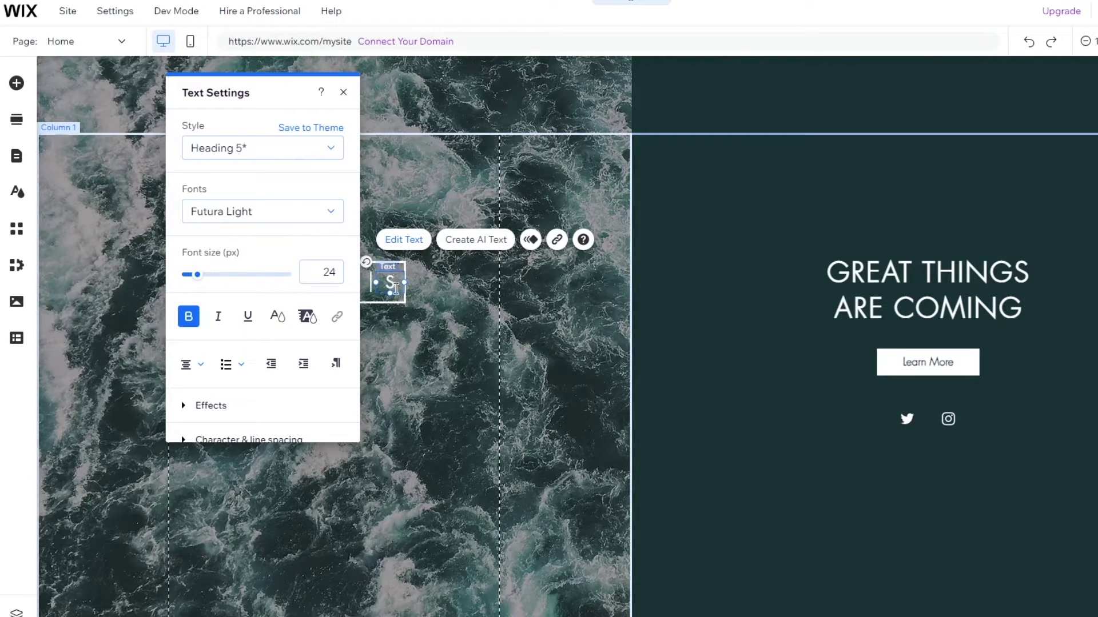
pyautogui.click(400, 338)
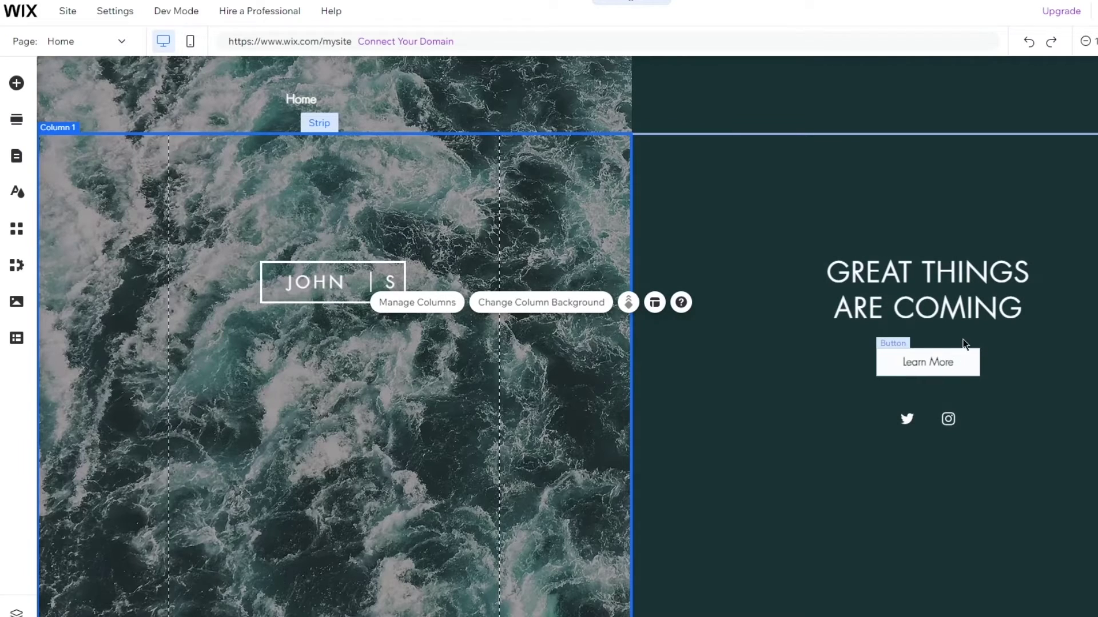
# Step: Change the GREAT THINGS ARE COMING heading to NEW STOCK WILL BE HERE SHORTLY
pyautogui.doubleClick(969, 292)
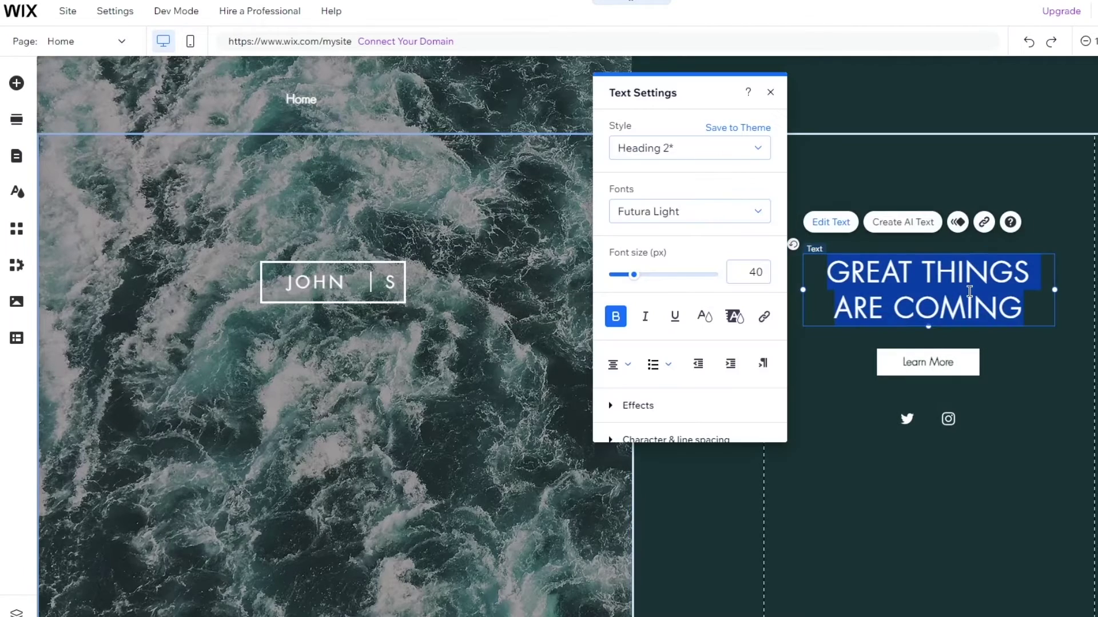
pyautogui.press('BackSpace')
pyautogui.write('NEW')
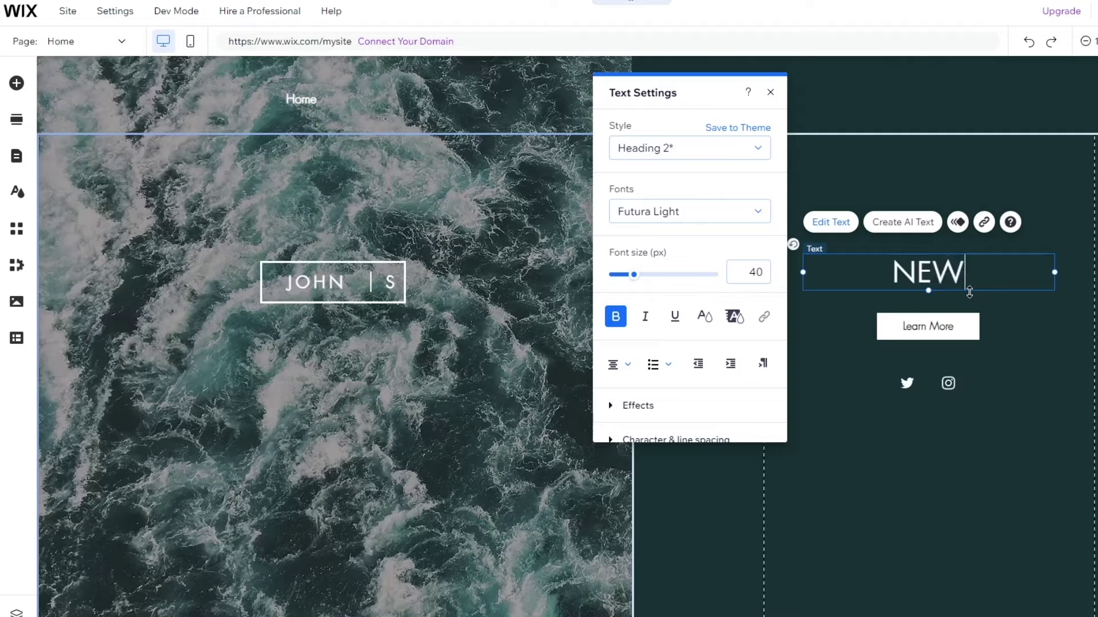
pyautogui.write(' STOCK W')
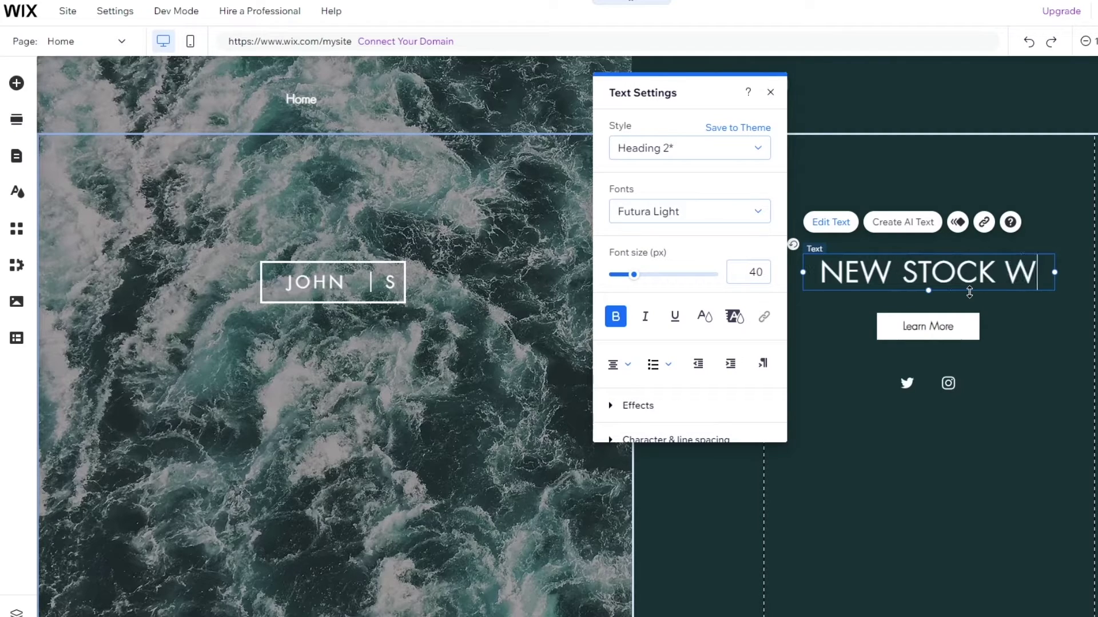
pyautogui.write('ILL BE HER')
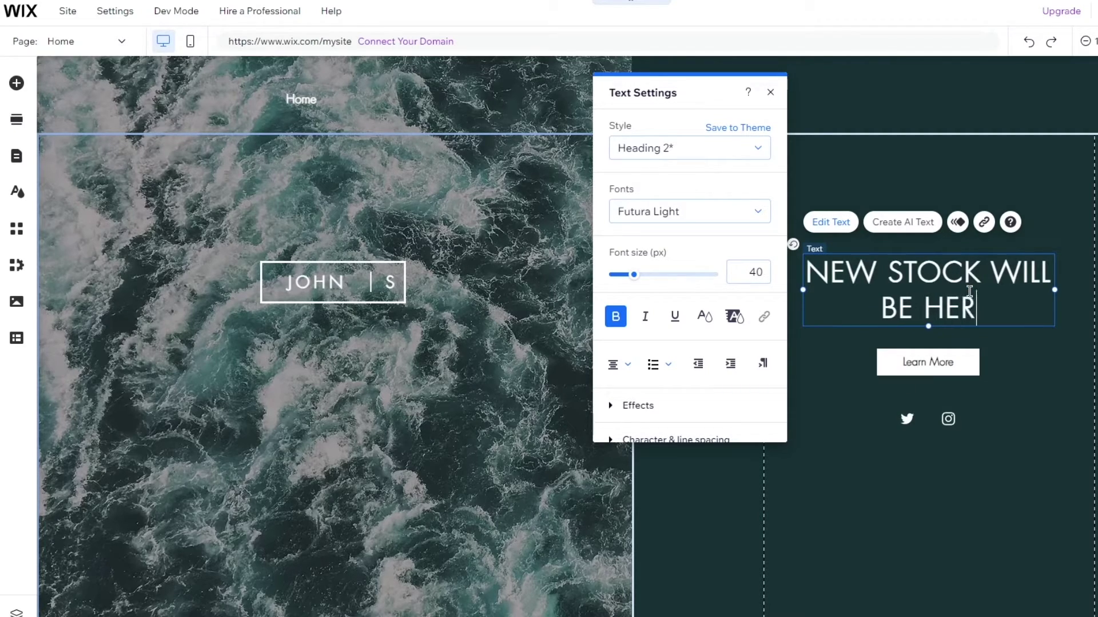
pyautogui.write('E SHORTLY')
# Step: Rename the Learn More button to GET NOTIFIED and bring up its link options
pyautogui.doubleClick(925, 362)
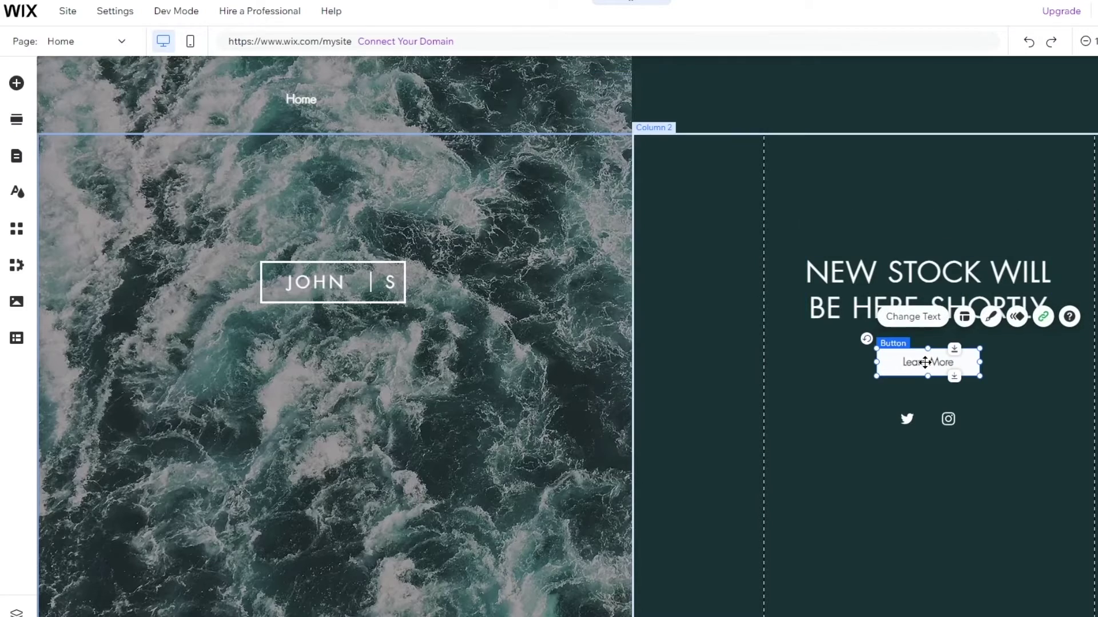
pyautogui.write('GE')
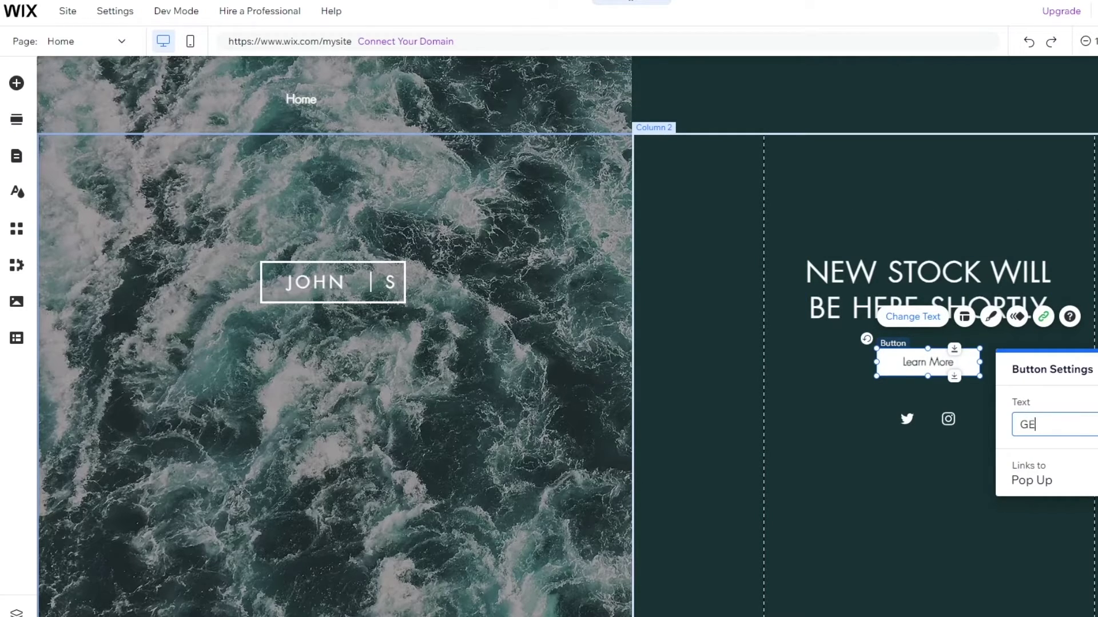
pyautogui.write('T NOTIFIED')
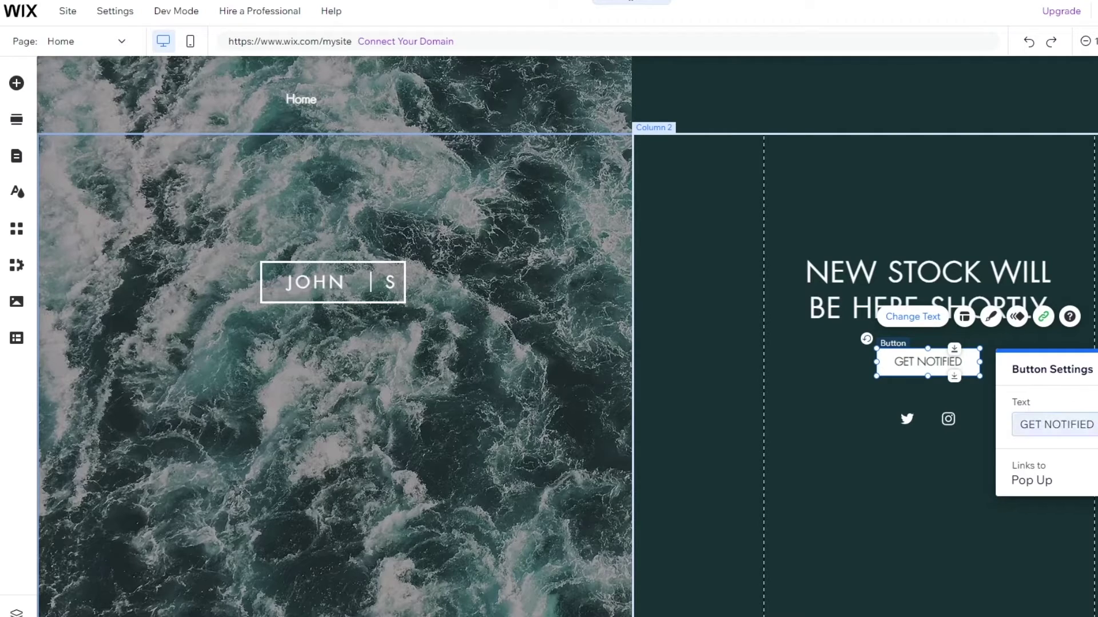
pyautogui.click(822, 420)
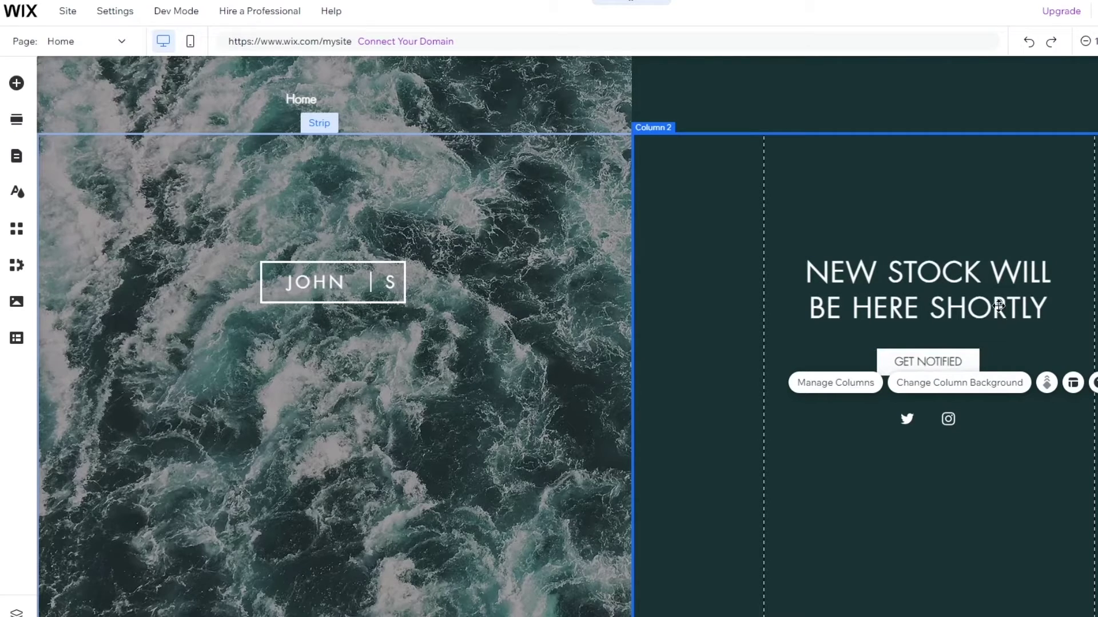
pyautogui.click(937, 356)
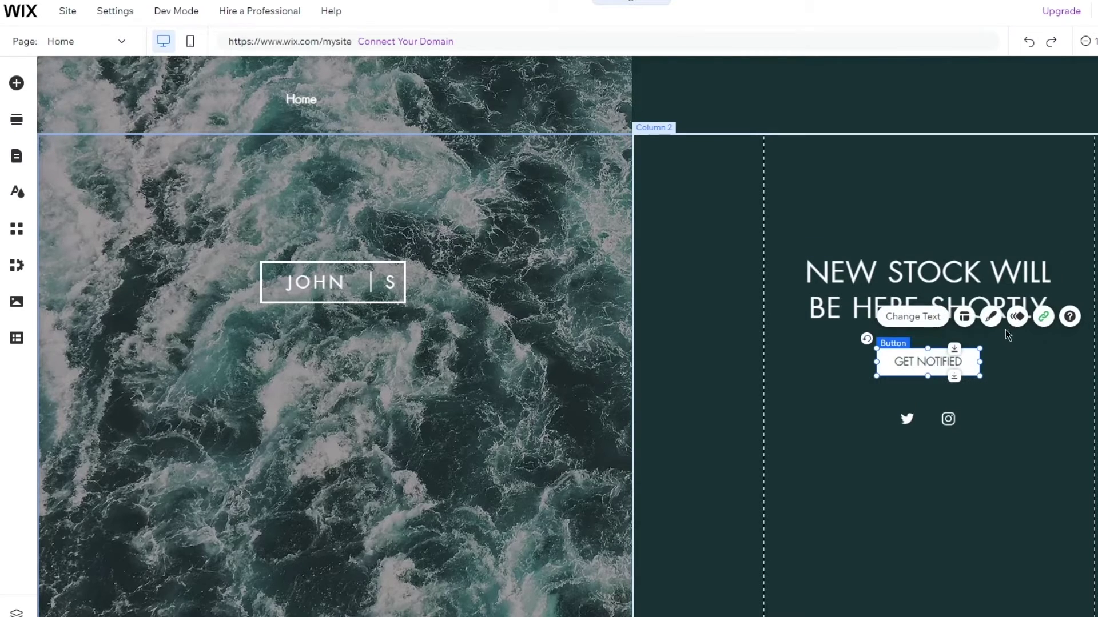
pyautogui.click(1044, 317)
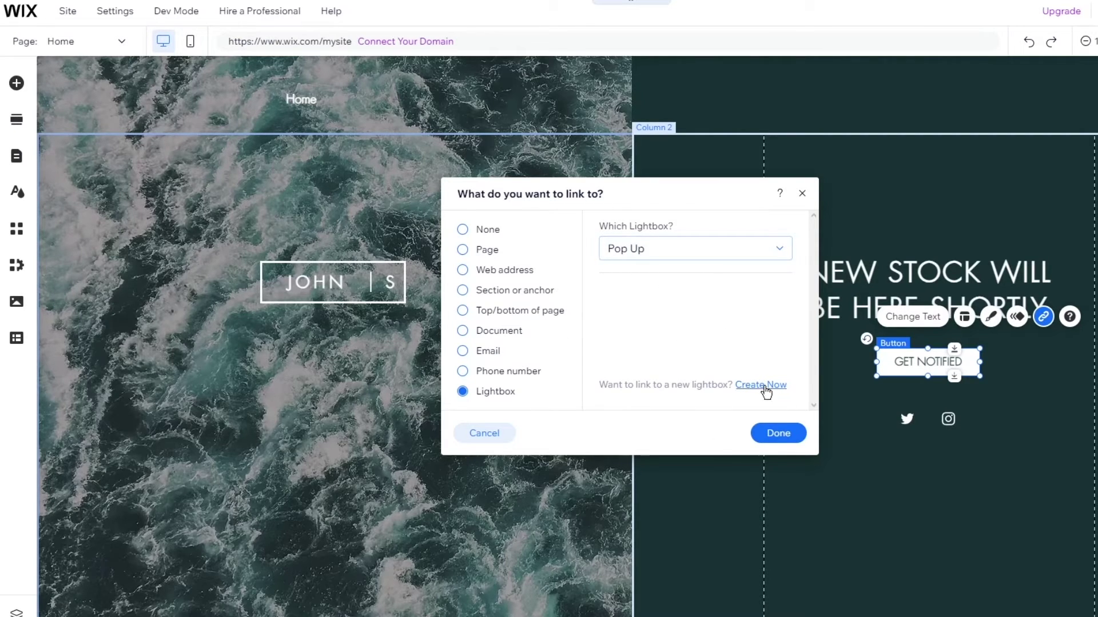
# Step: Link GET NOTIFIED to the Pop Up lightbox, then delete the Pop Up lightbox
pyautogui.click(778, 433)
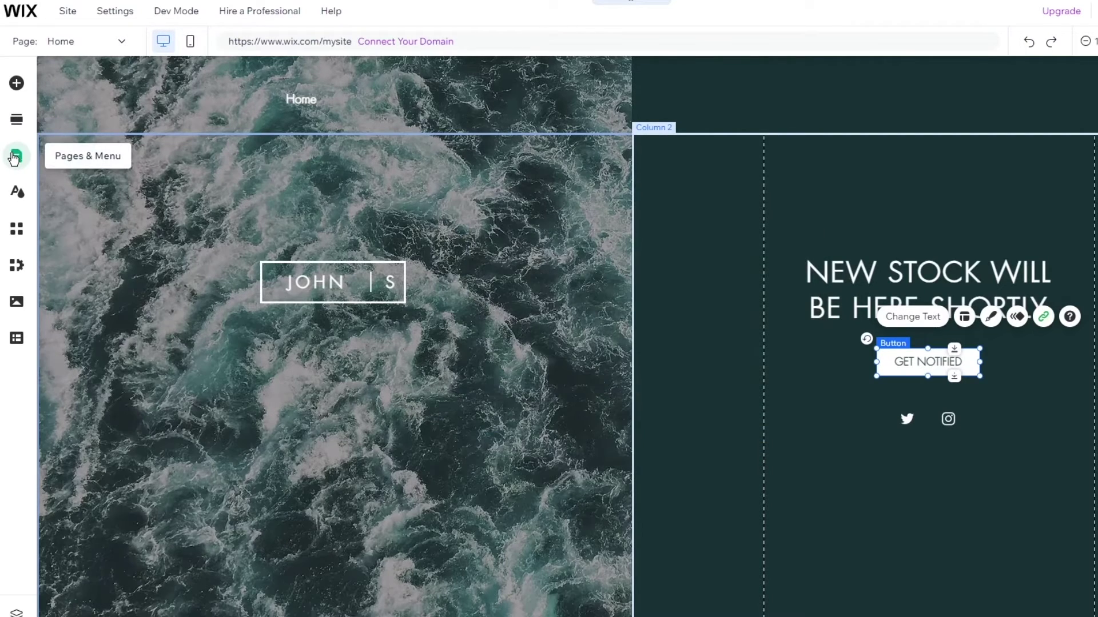
pyautogui.click(15, 158)
pyautogui.click(77, 145)
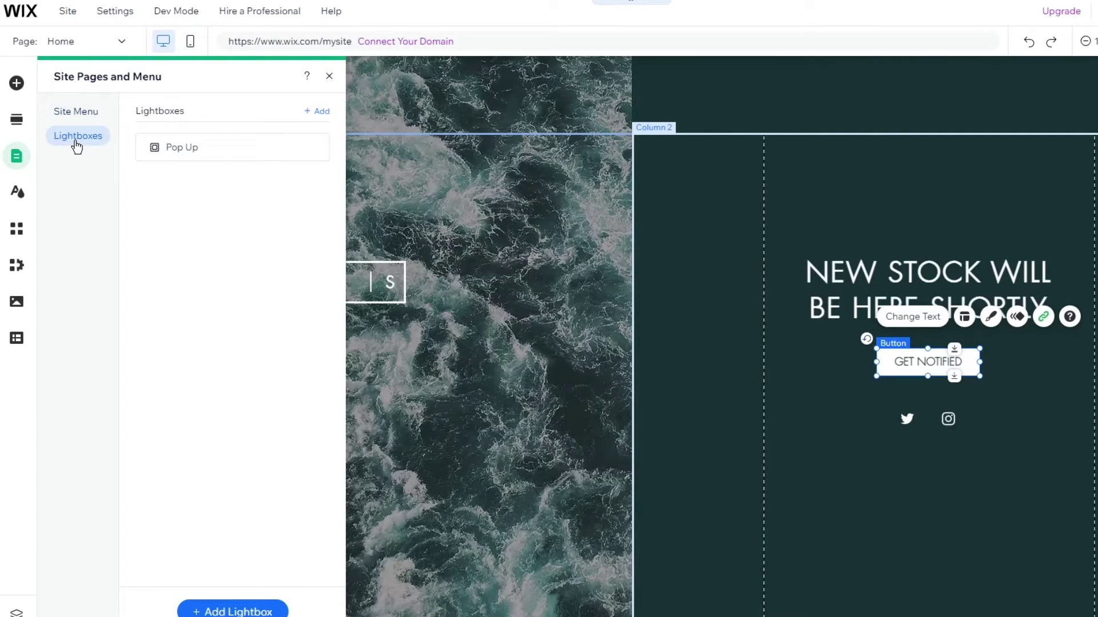
pyautogui.click(186, 148)
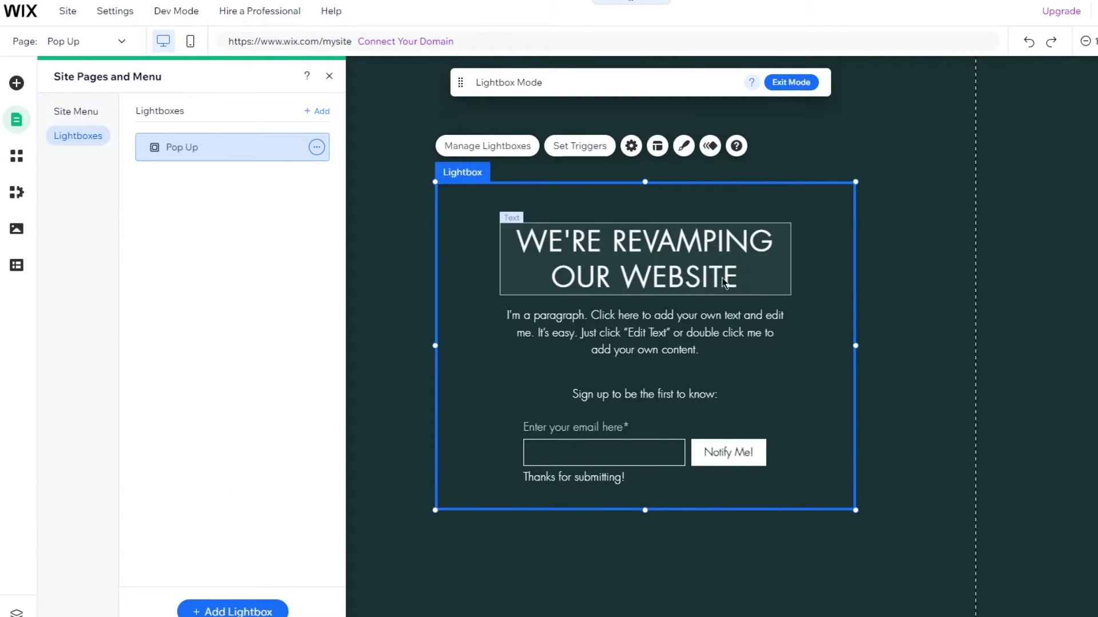
pyautogui.click(911, 299)
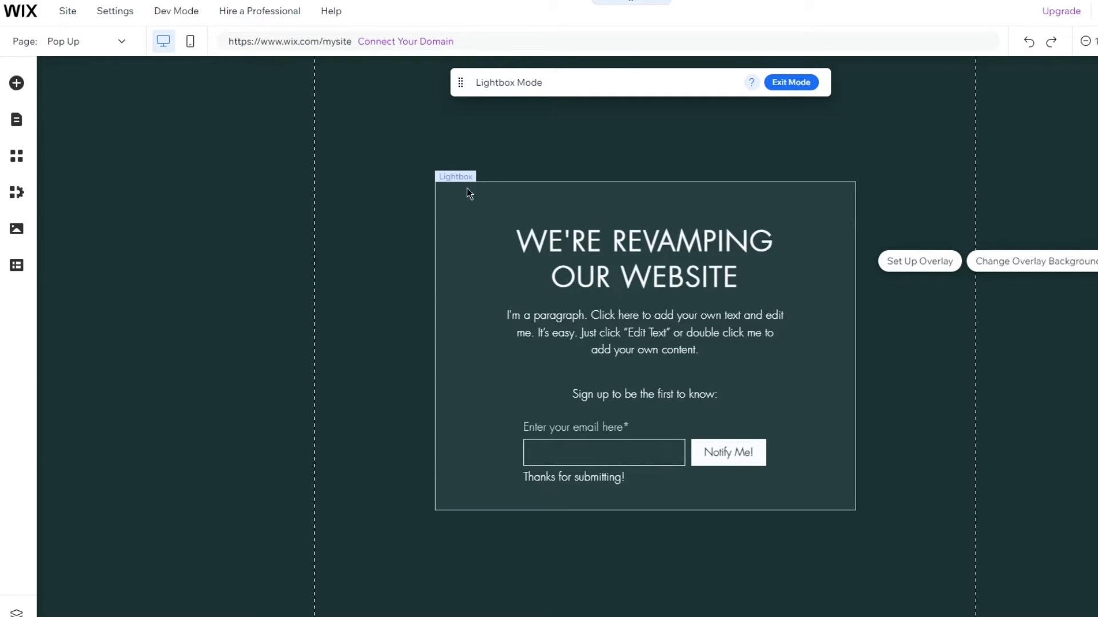
pyautogui.click(467, 192)
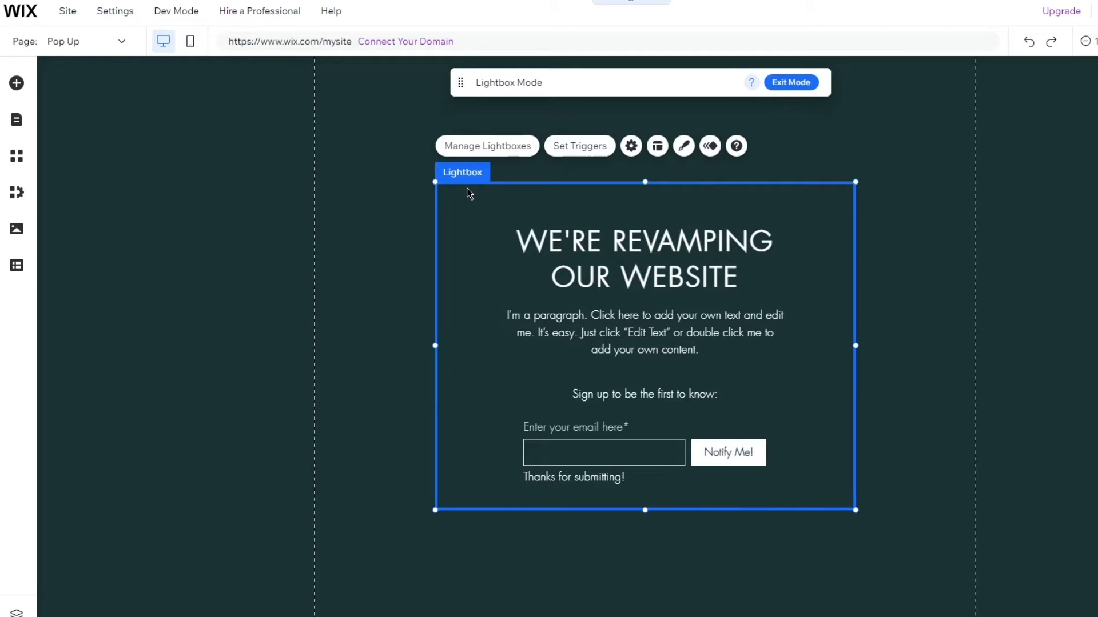
pyautogui.press('Delete')
pyautogui.click(784, 369)
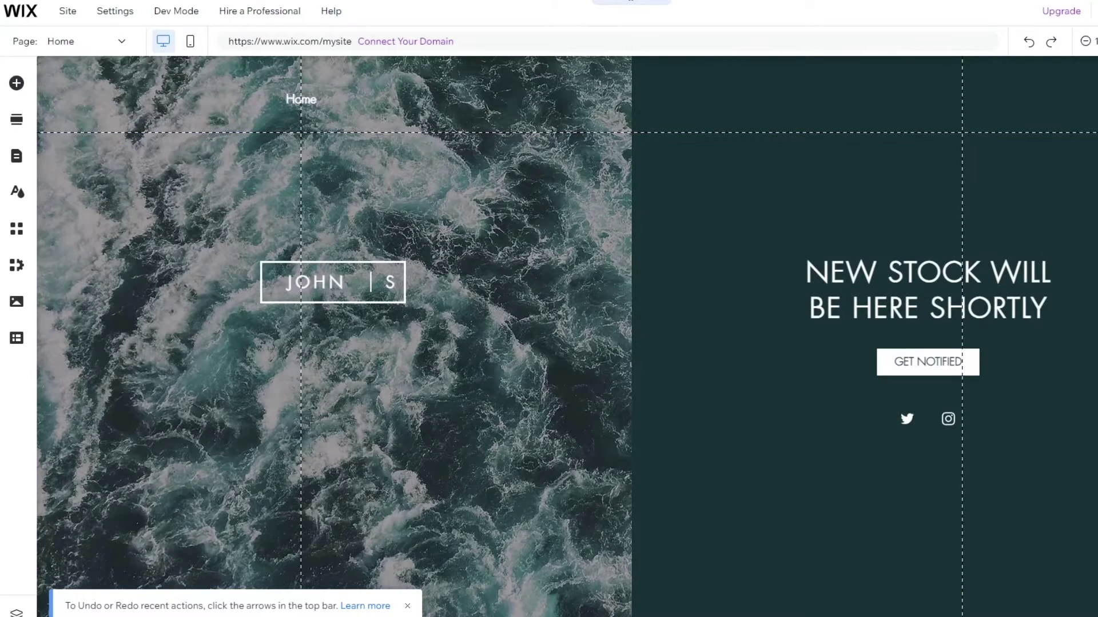
# Step: Create a blank page from Pages & Menu and rename it '.'
pyautogui.click(21, 153)
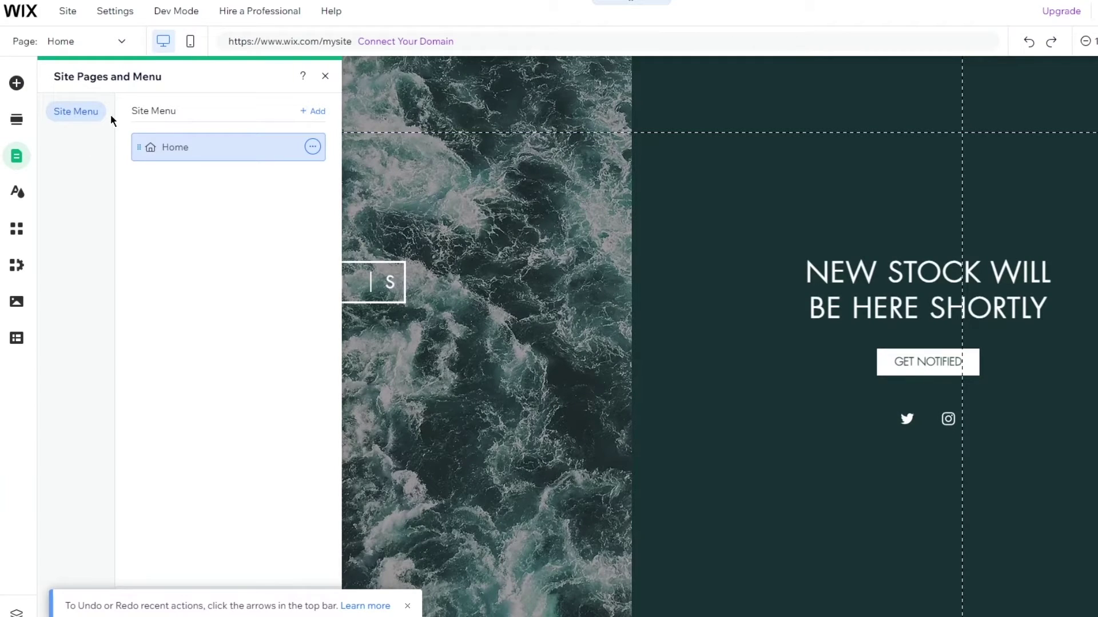
pyautogui.click(312, 111)
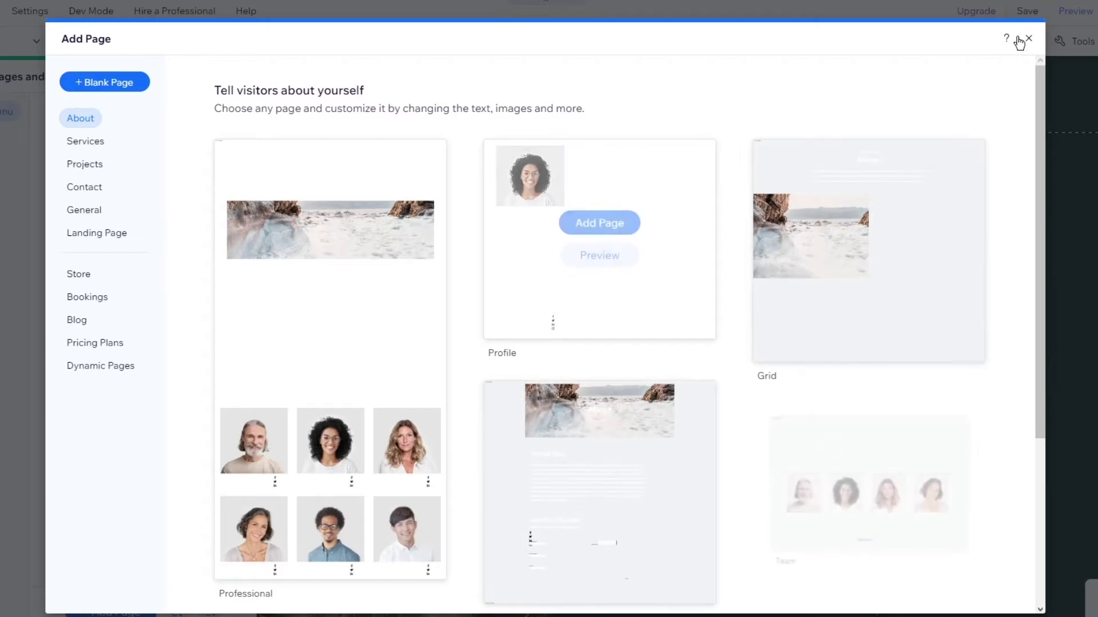
pyautogui.click(1024, 46)
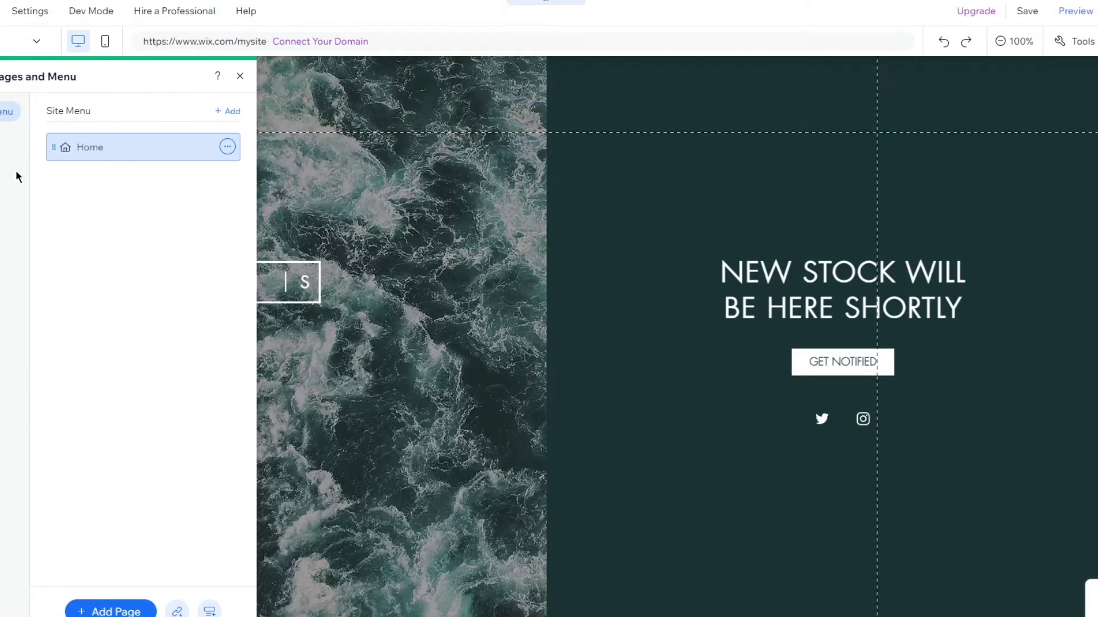
pyautogui.click(119, 606)
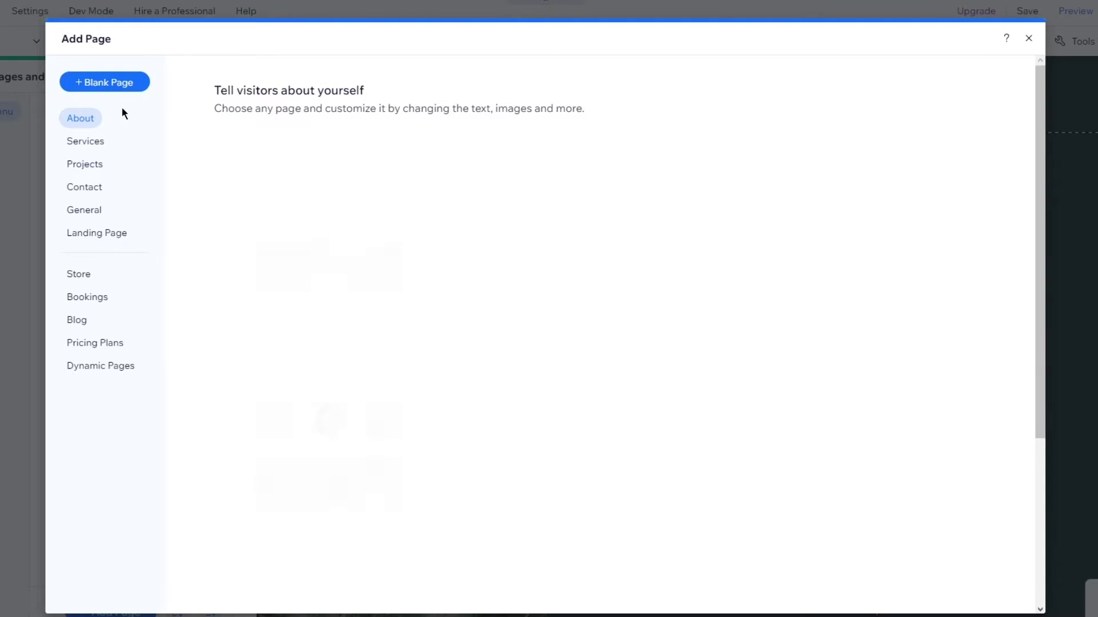
pyautogui.click(80, 144)
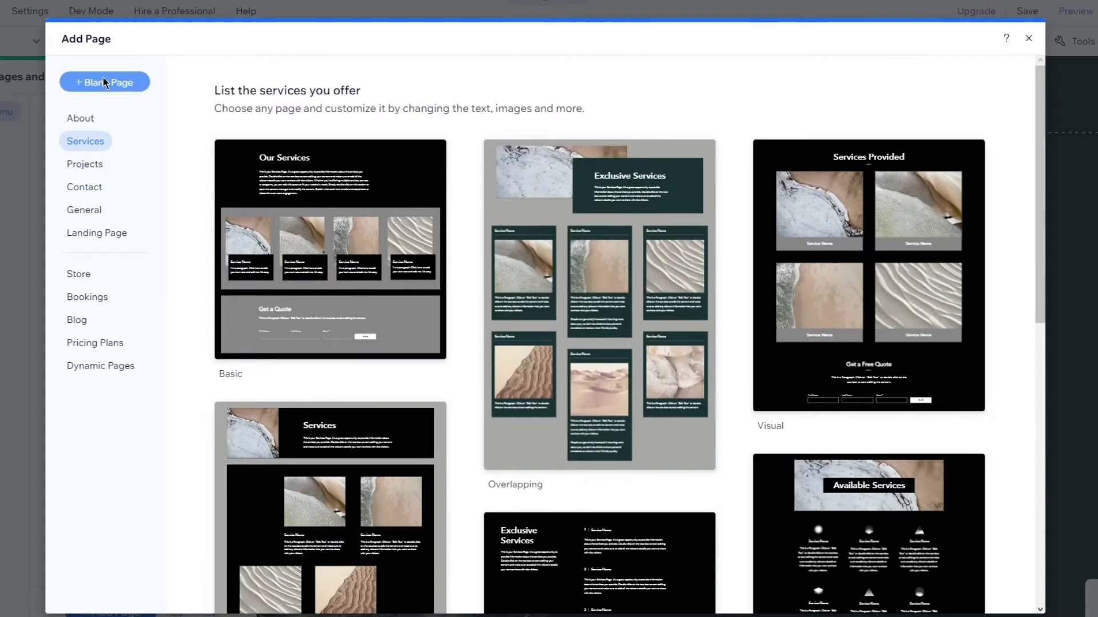
pyautogui.click(104, 83)
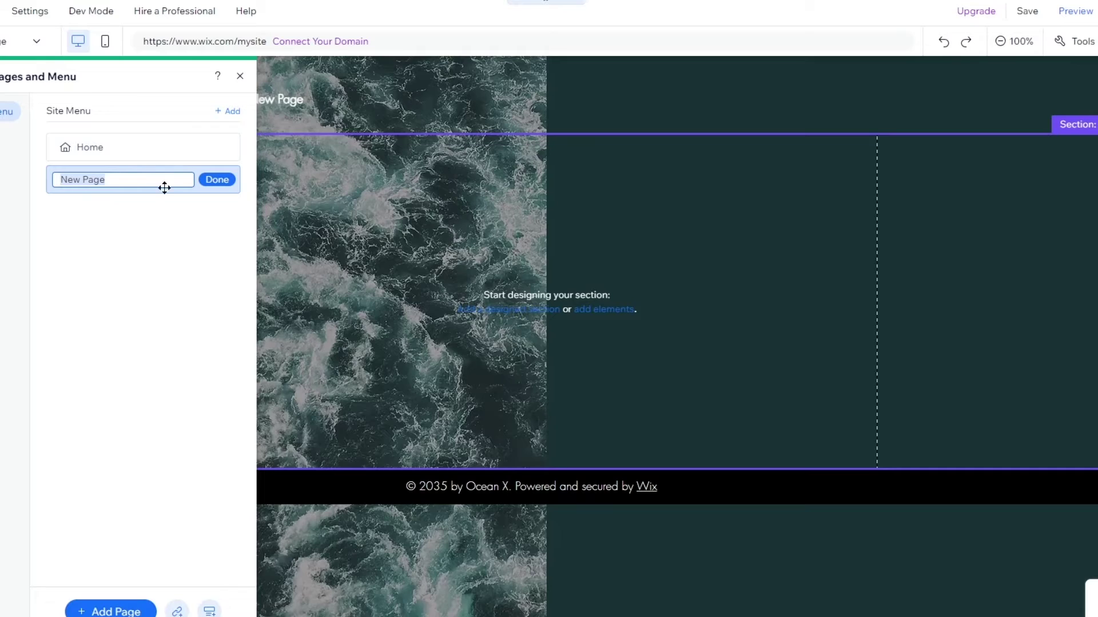
pyautogui.press('BackSpace')
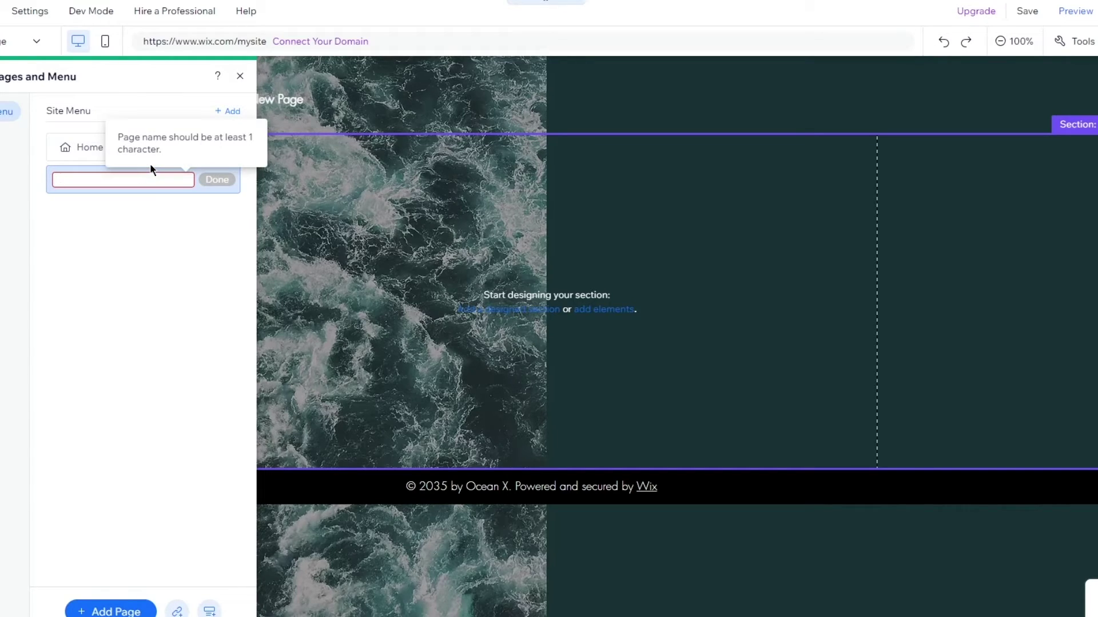
pyautogui.write('.')
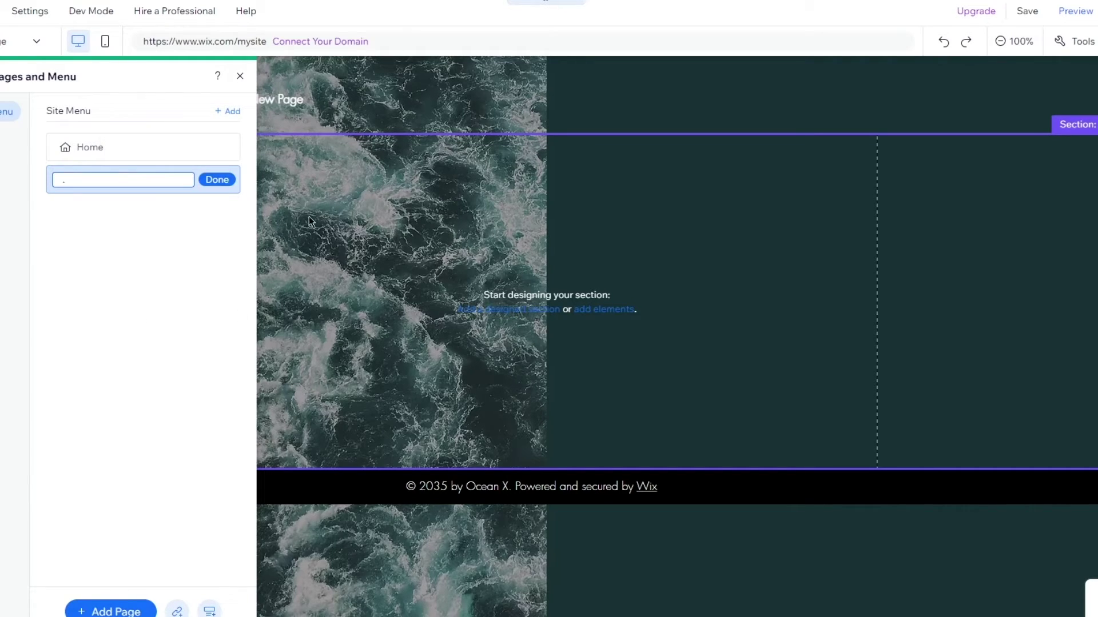
pyautogui.click(218, 180)
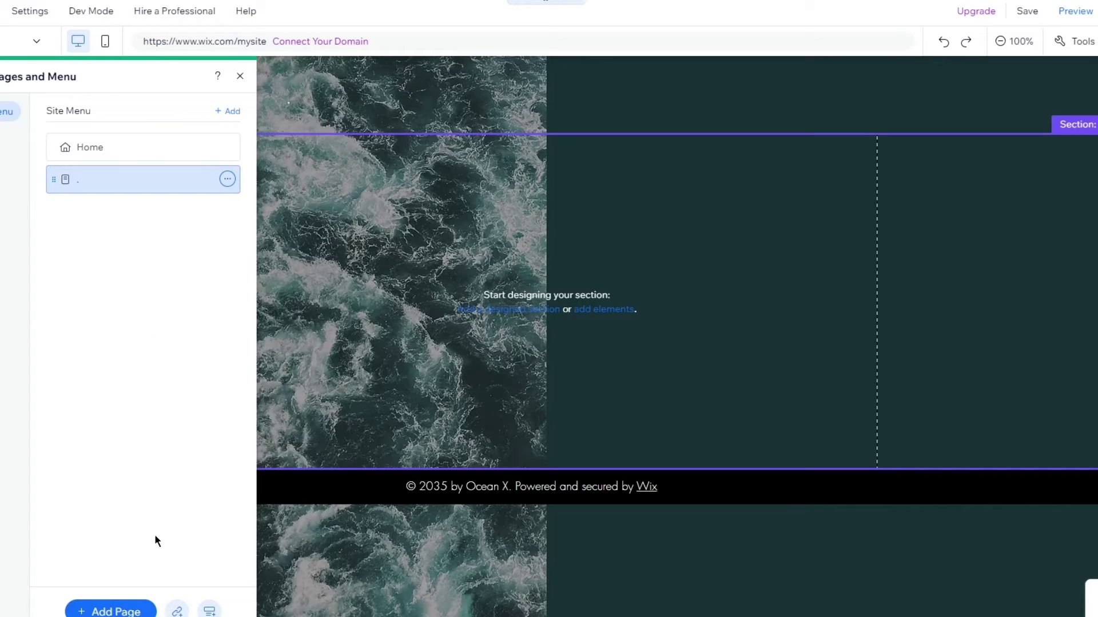
pyautogui.click(433, 380)
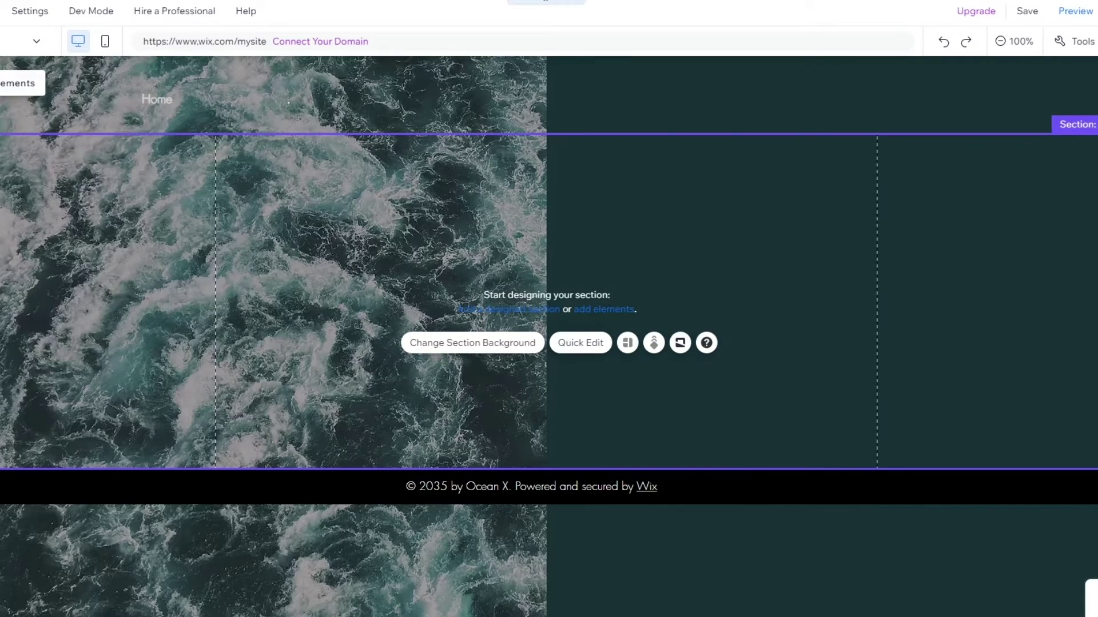
# Step: Drag the 'Come to Our Event' registration form from Contact & Forms into the empty section
pyautogui.click(0, 83)
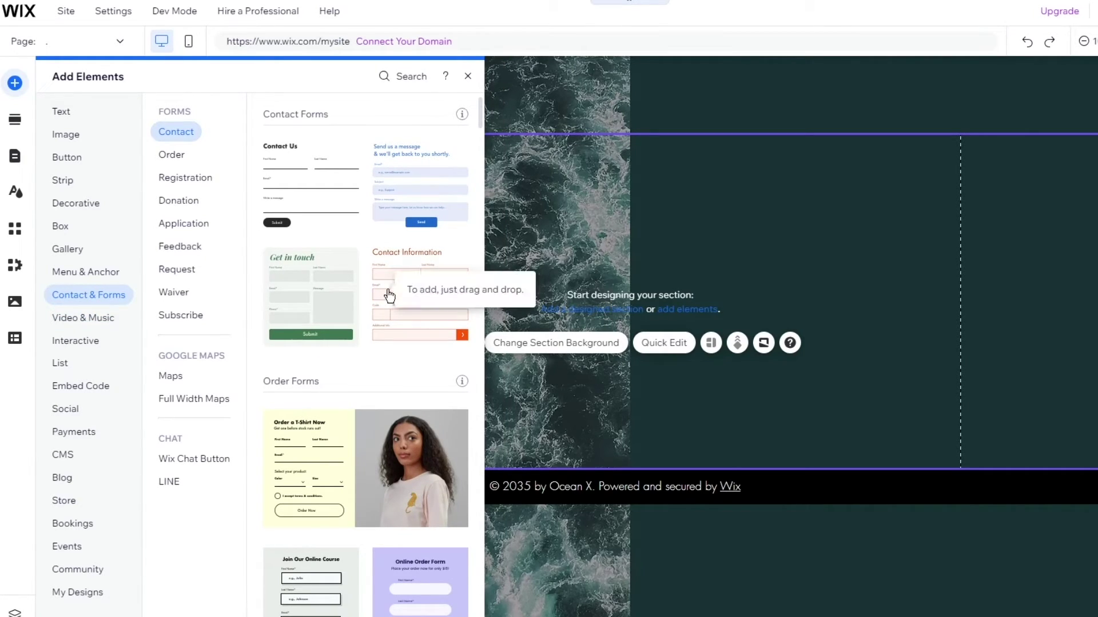
pyautogui.scroll(-3, 381, 297)
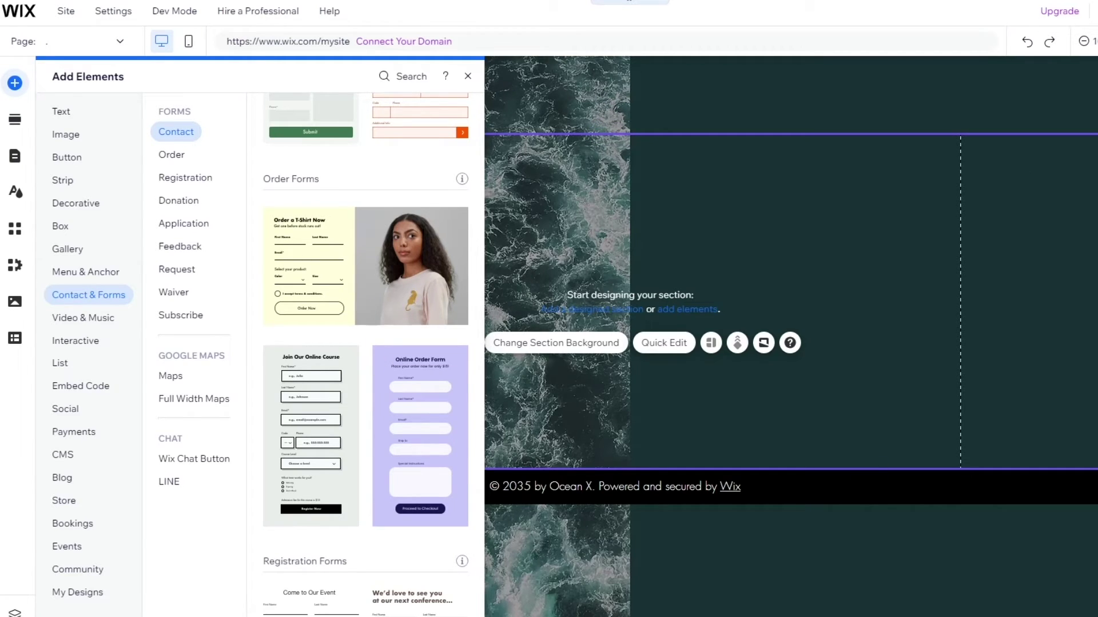
pyautogui.scroll(-5, 382, 426)
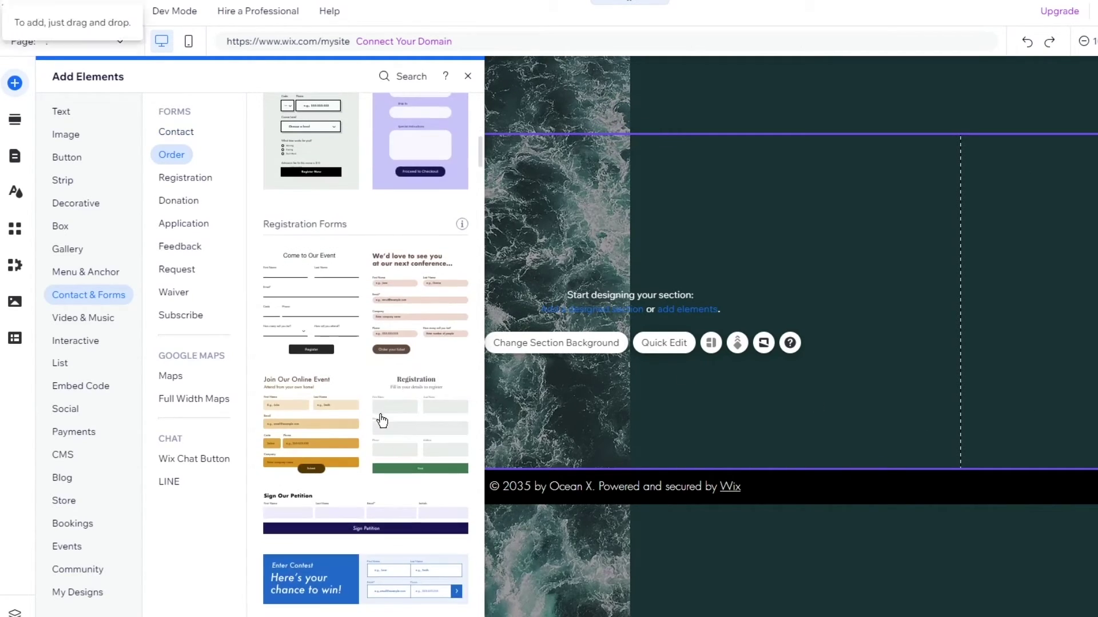
pyautogui.scroll(-8, 378, 406)
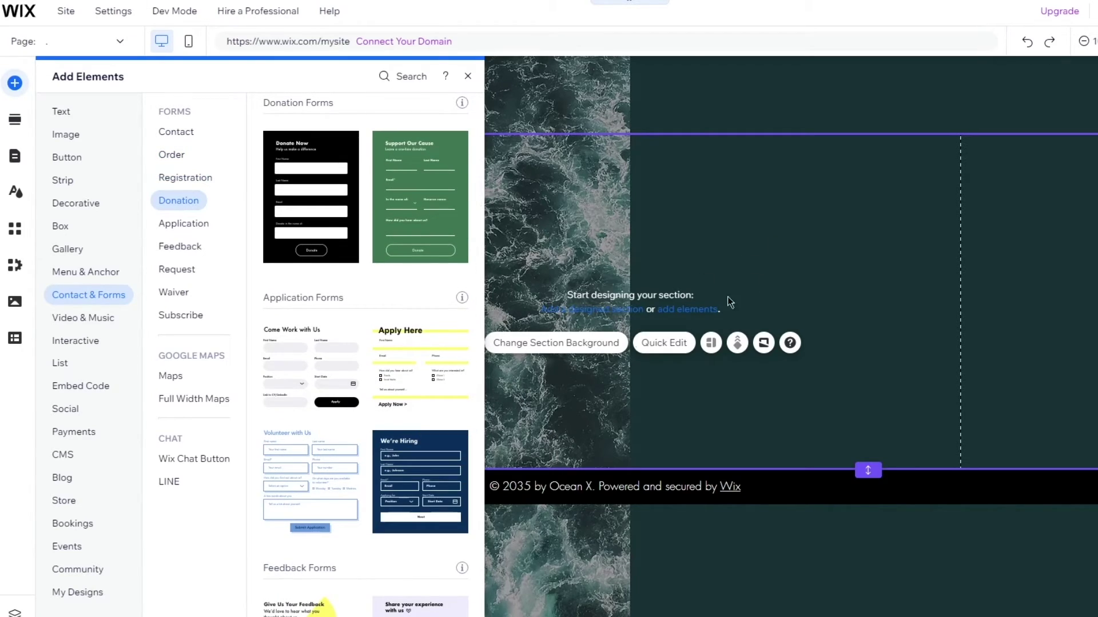
pyautogui.scroll(-10, 360, 326)
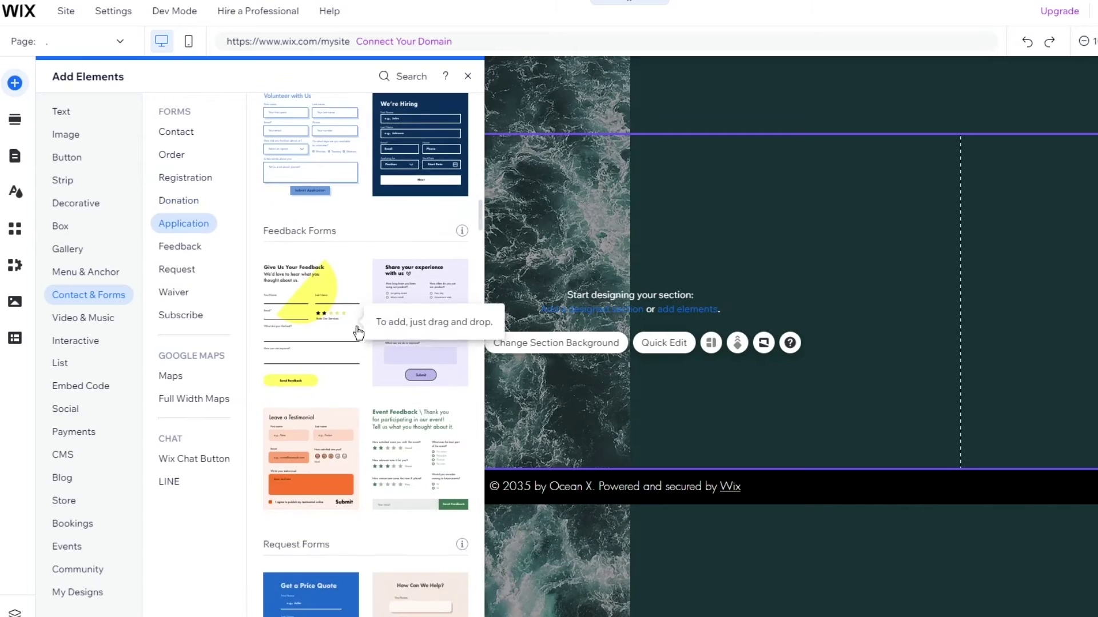
pyautogui.scroll(-5, 360, 339)
pyautogui.scroll(15, 375, 284)
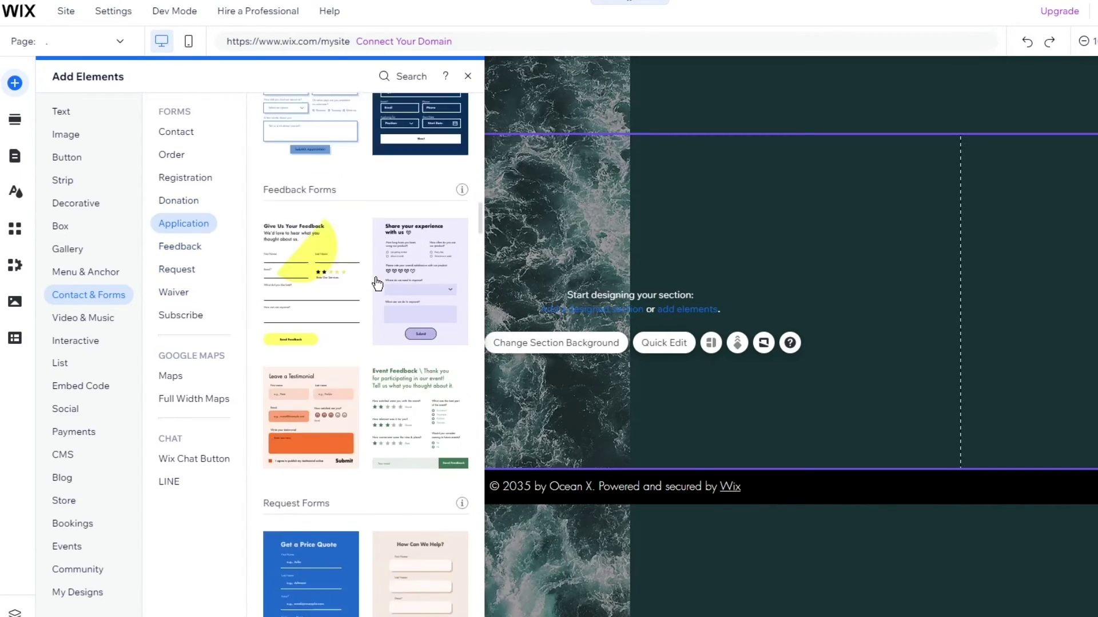
pyautogui.scroll(5, 375, 284)
pyautogui.scroll(-5, 375, 284)
pyautogui.moveTo(375, 284); pyautogui.dragTo(695, 266)
pyautogui.moveTo(653, 259); pyautogui.dragTo(653, 258)
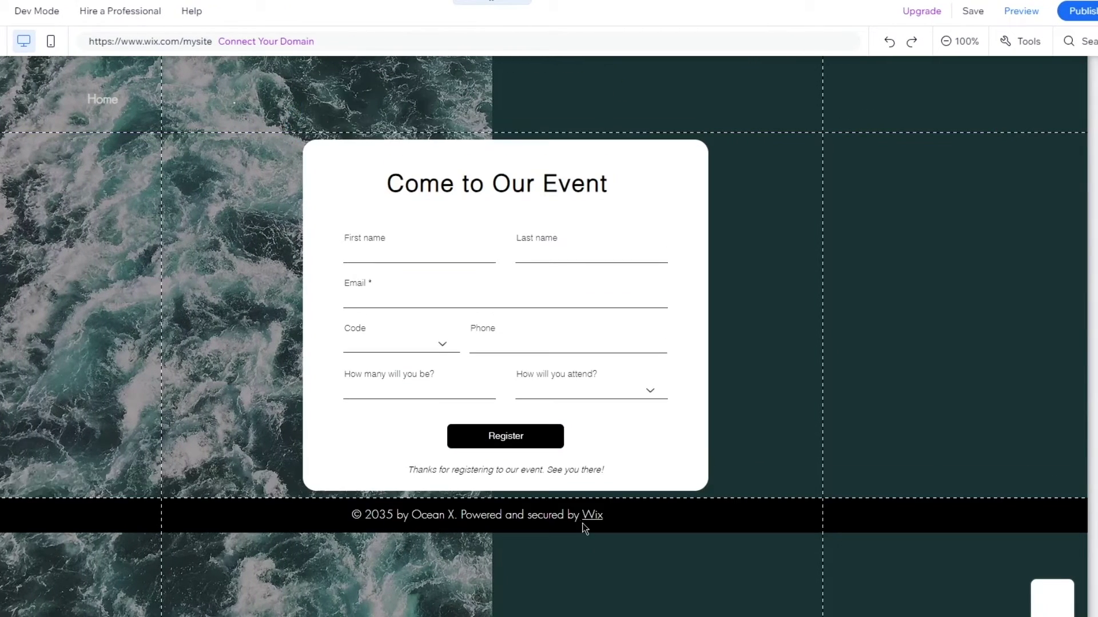
# Step: Drag the form section's bottom edge down to make it taller
pyautogui.click(726, 174)
pyautogui.click(671, 175)
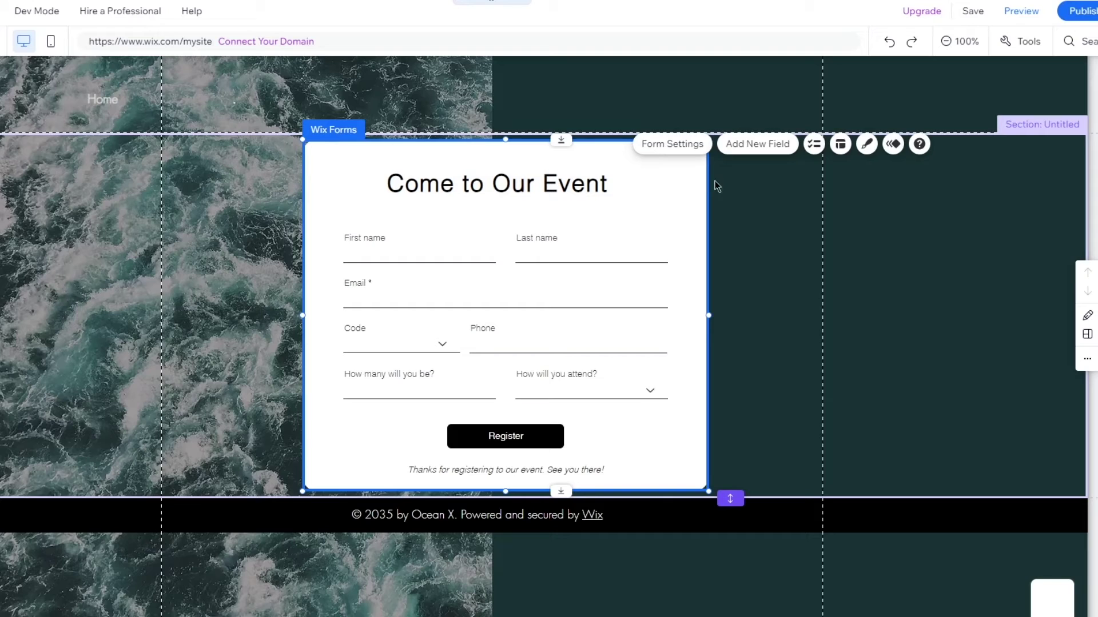
pyautogui.click(788, 190)
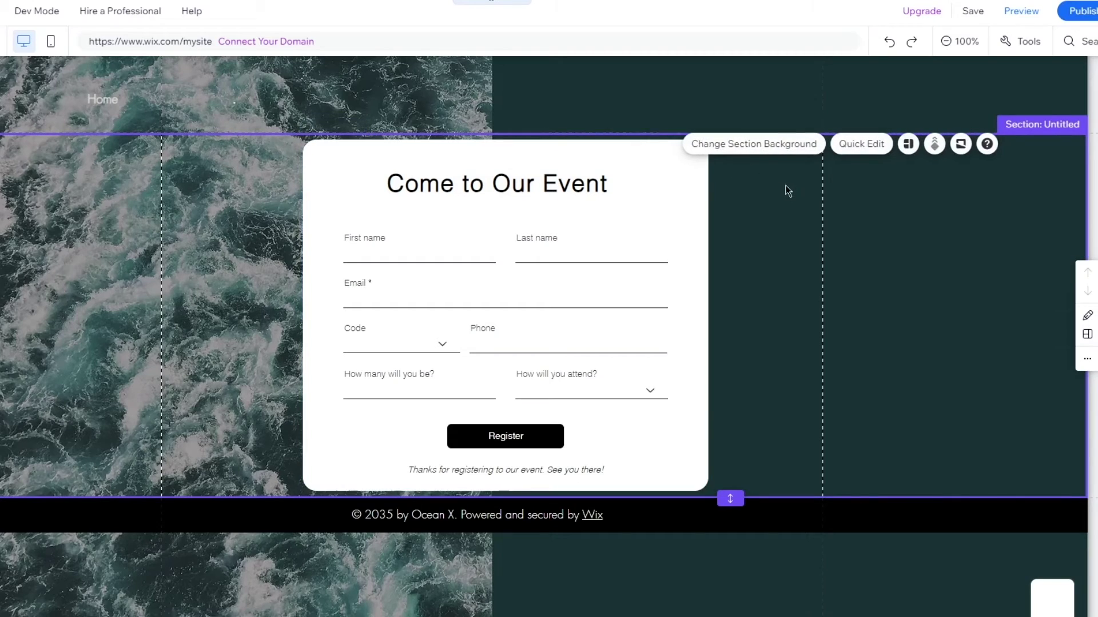
pyautogui.click(781, 516)
pyautogui.moveTo(730, 533); pyautogui.dragTo(730, 586)
pyautogui.click(735, 452)
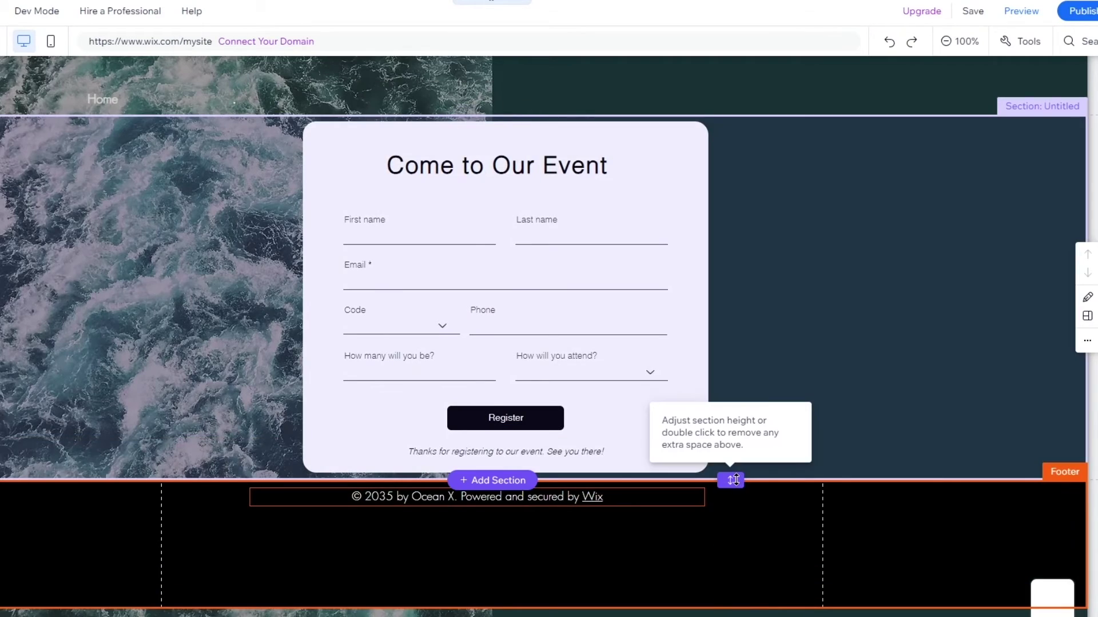
pyautogui.moveTo(737, 480); pyautogui.dragTo(740, 616)
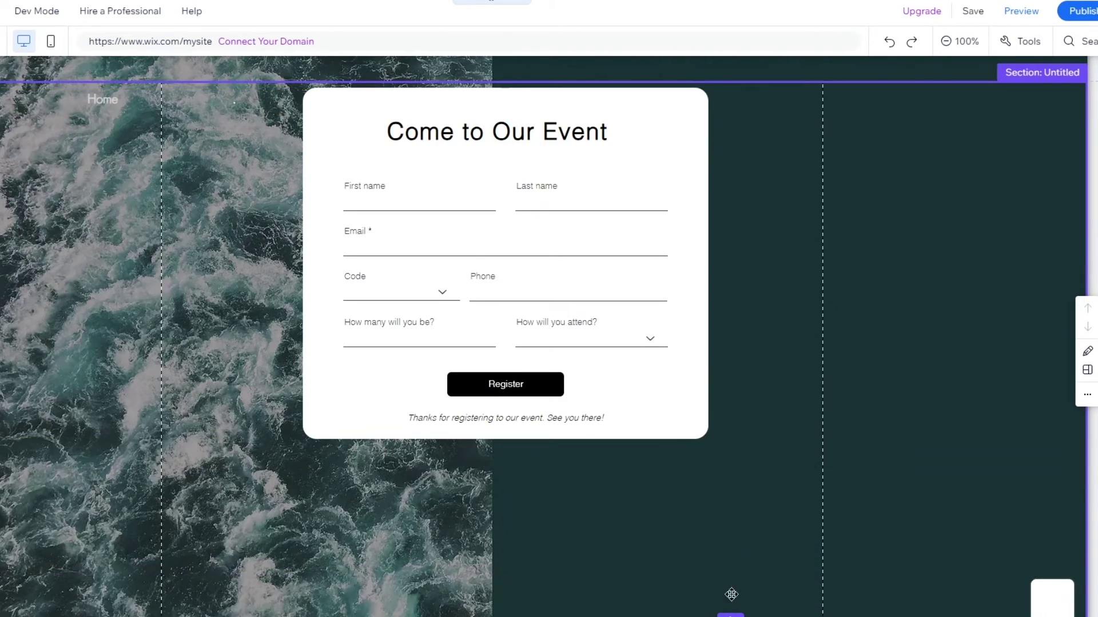
# Step: Adjust the footer's top edge and move the event form lower in its section
pyautogui.scroll(-3, 731, 596)
pyautogui.click(736, 495)
pyautogui.click(741, 577)
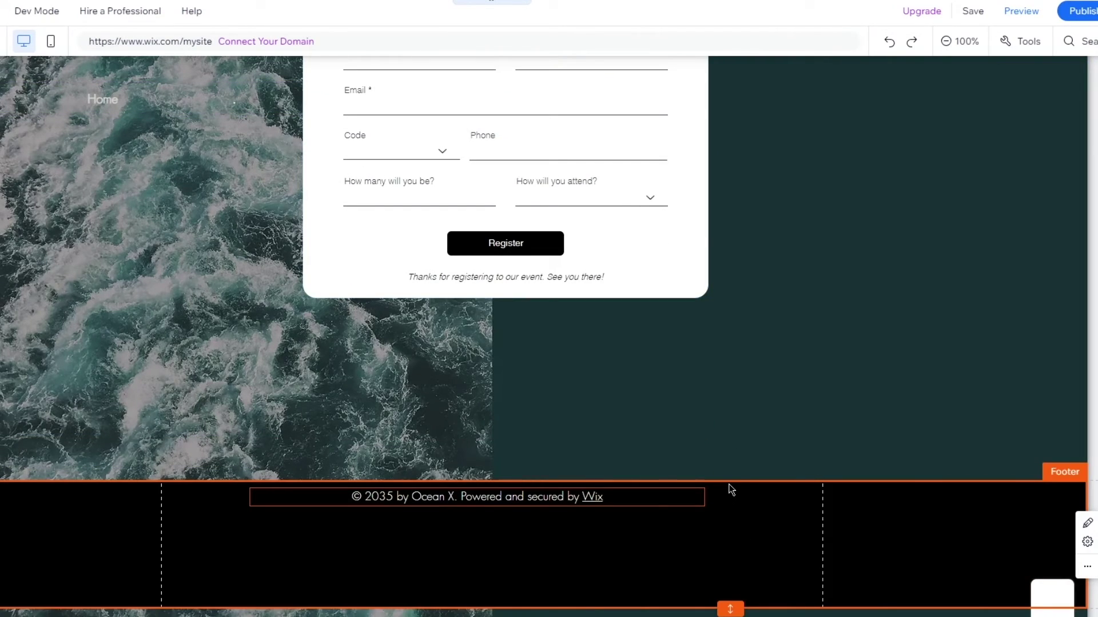
pyautogui.moveTo(729, 479); pyautogui.dragTo(730, 614)
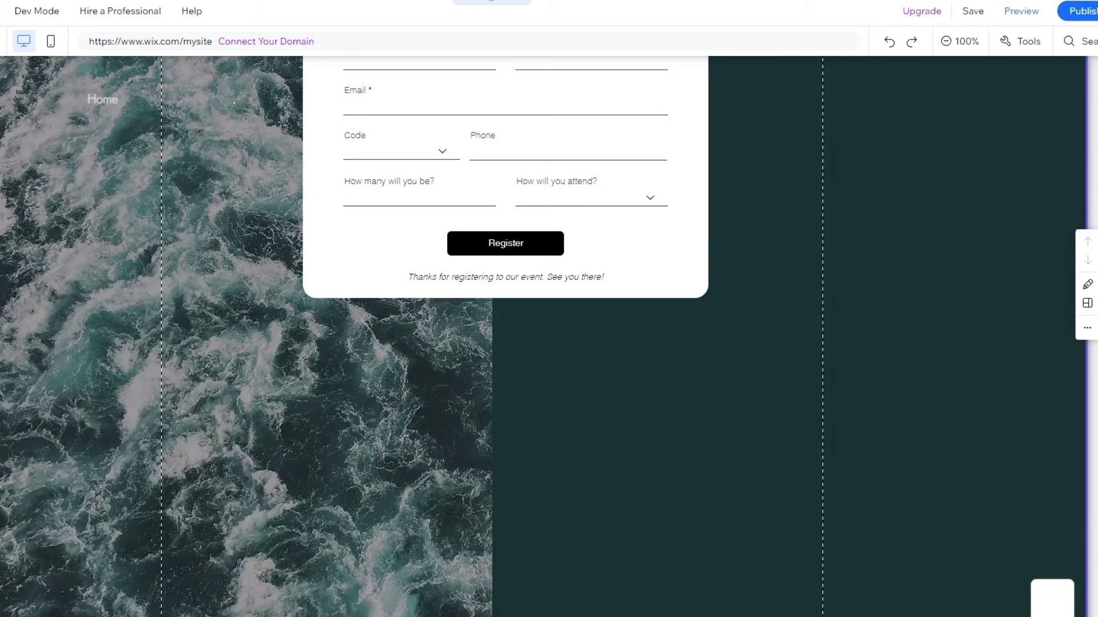
pyautogui.scroll(-3, 715, 476)
pyautogui.scroll(7, 721, 343)
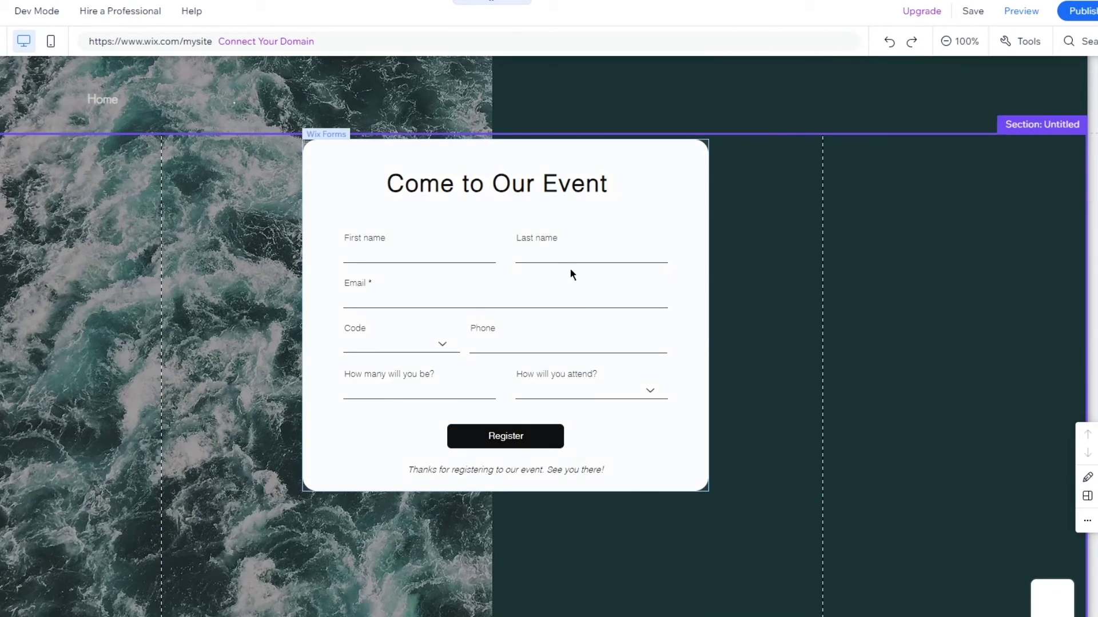
pyautogui.moveTo(634, 157); pyautogui.dragTo(623, 297)
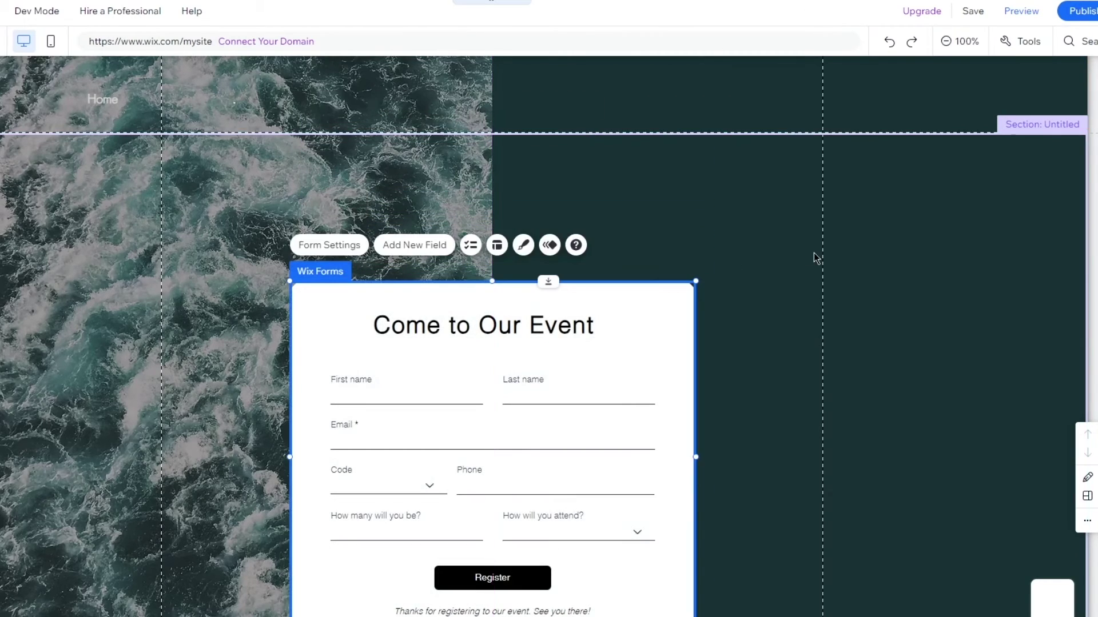
pyautogui.click(758, 258)
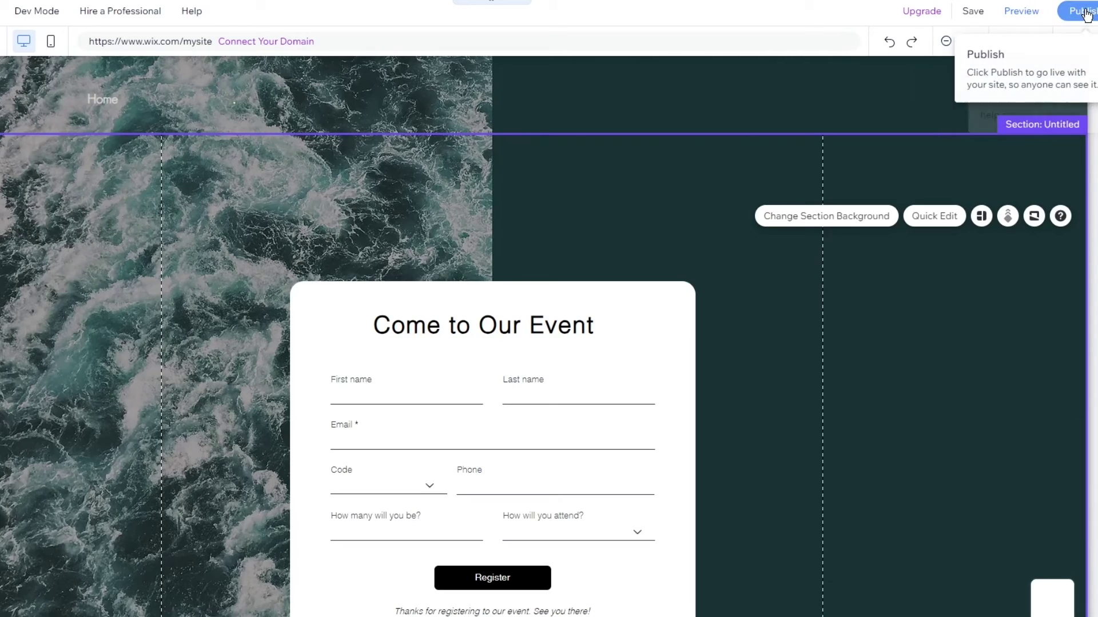
pyautogui.hotkey('ctrl', 'z')
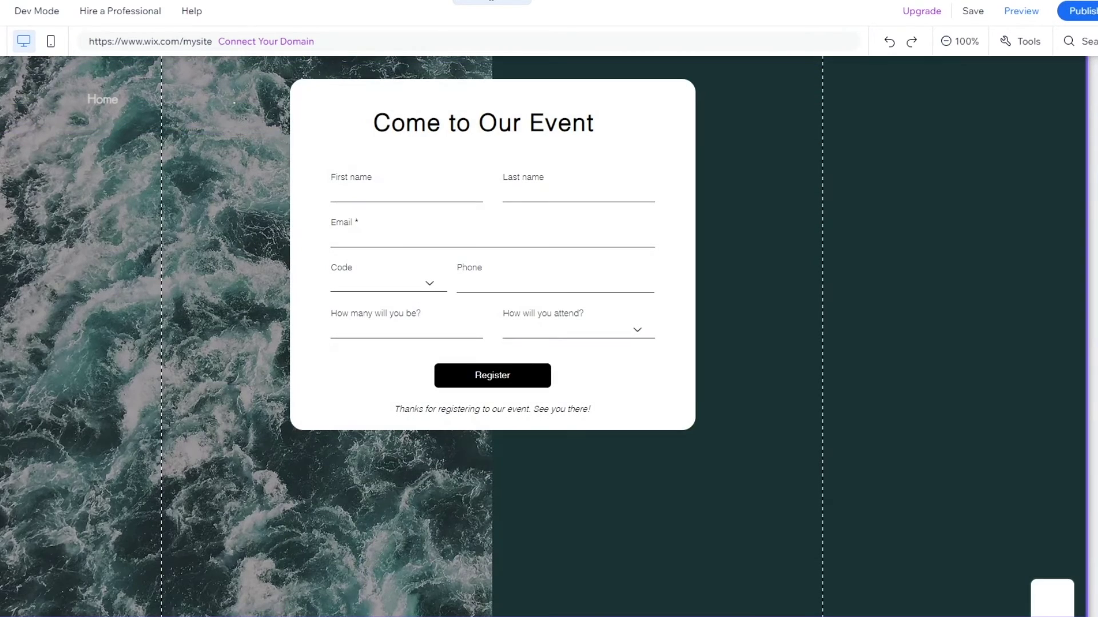